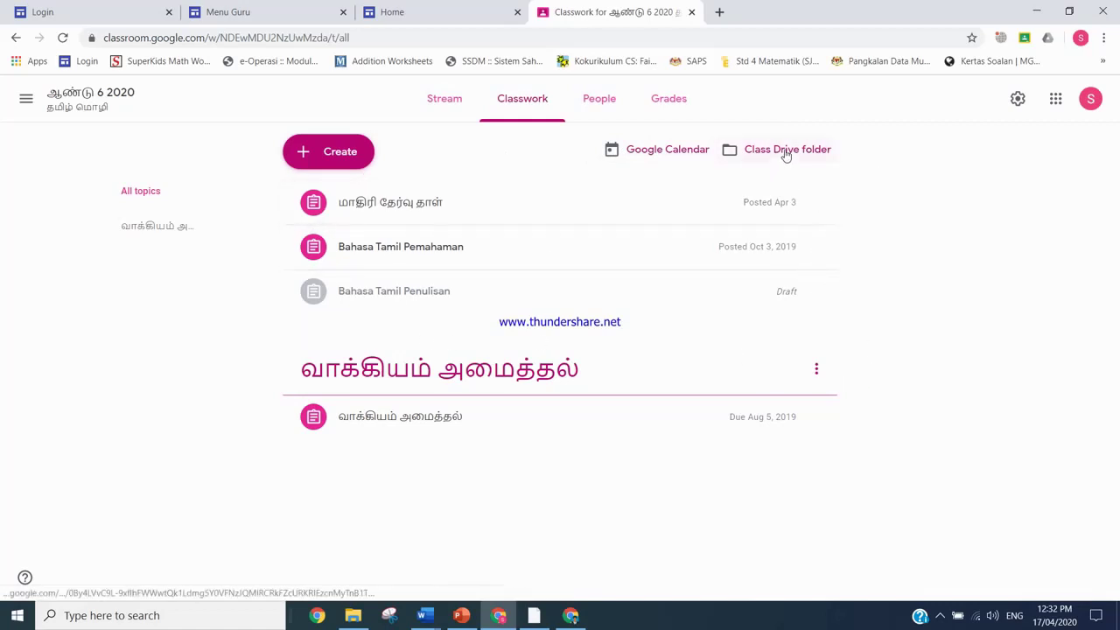
# Look through the class Drive folder and its வாக்கியம் அமைத்தல் subfolder, and check the class's Google Calendar.
pyautogui.click(786, 153)
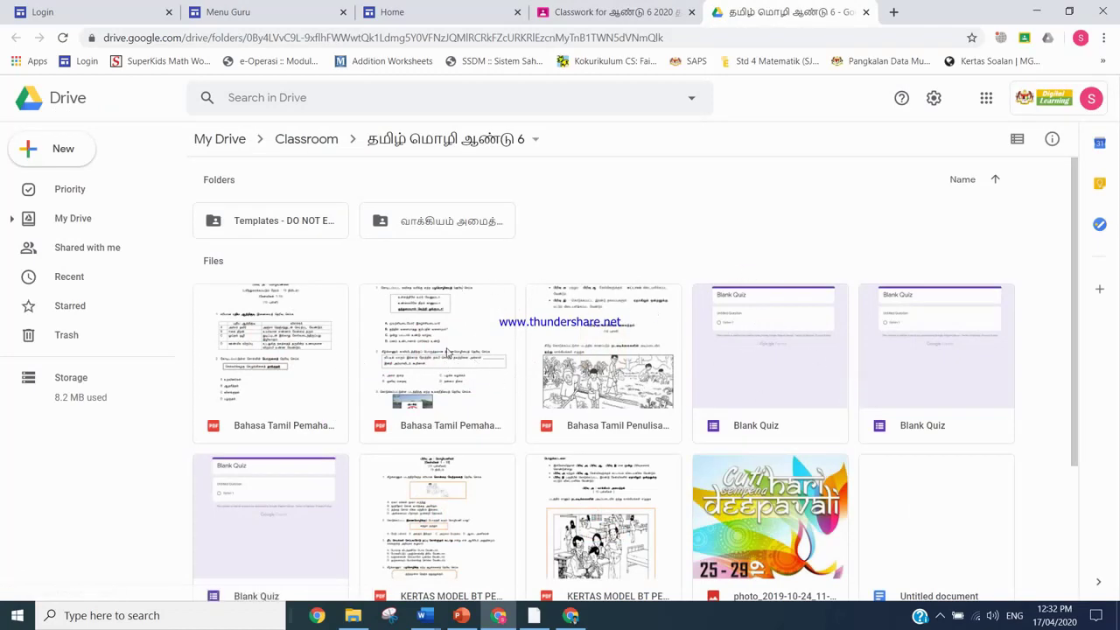
pyautogui.scroll(-2, 446, 352)
pyautogui.scroll(2, 447, 352)
pyautogui.doubleClick(484, 230)
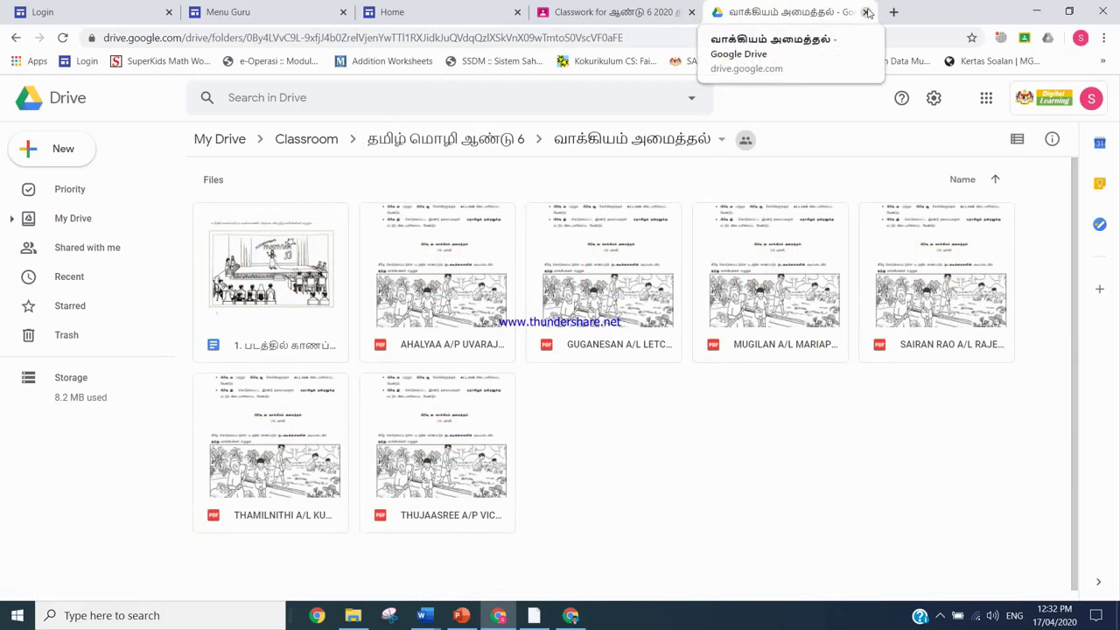
pyautogui.click(866, 12)
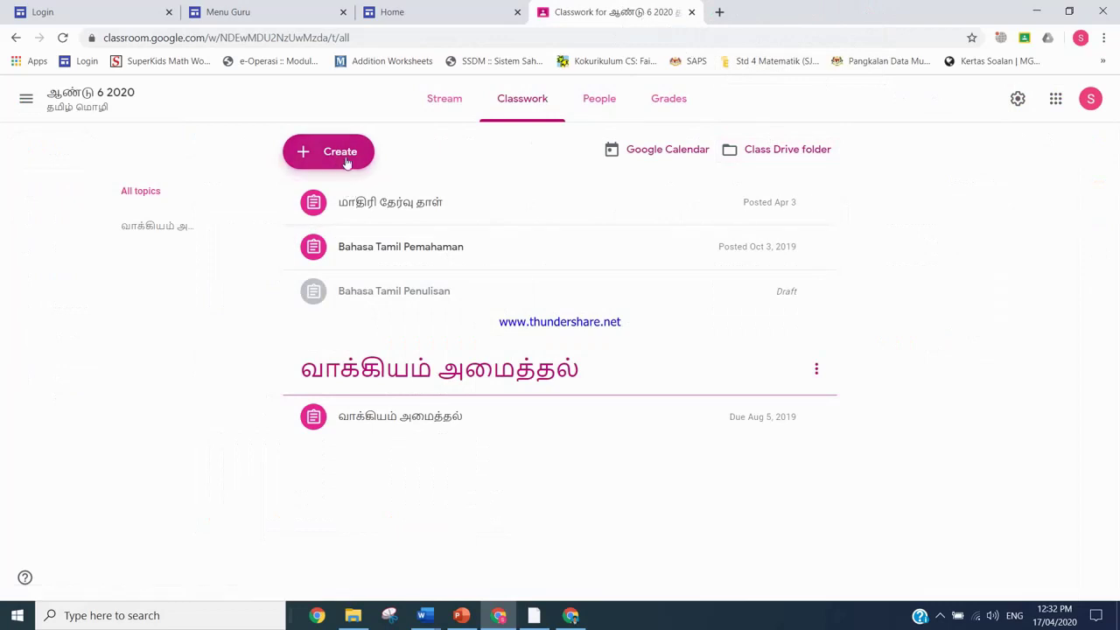
pyautogui.click(666, 158)
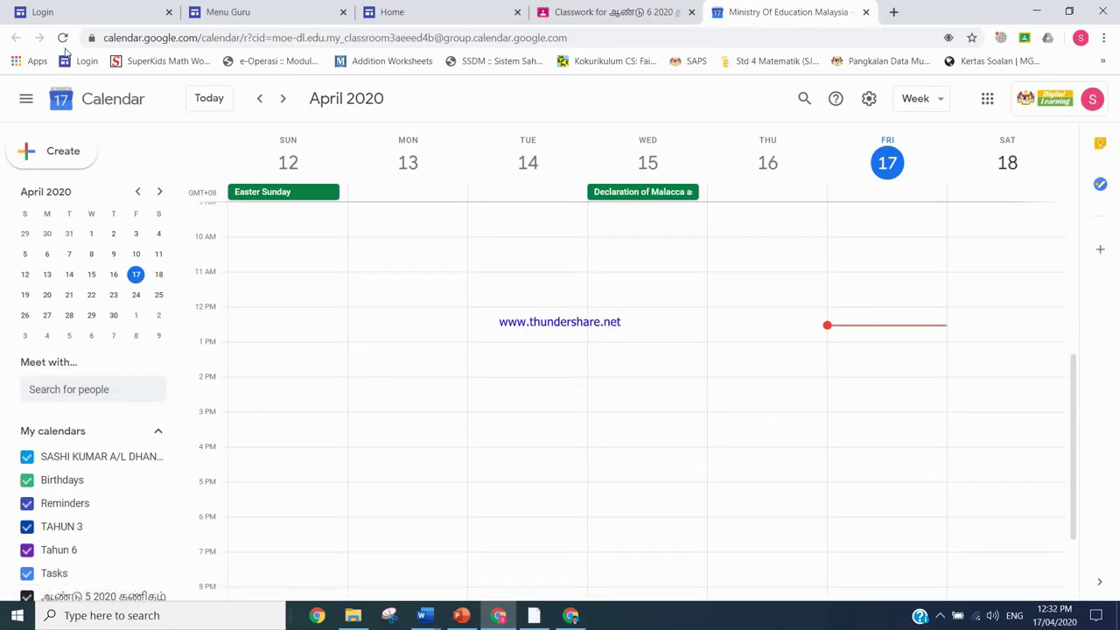
pyautogui.click(866, 11)
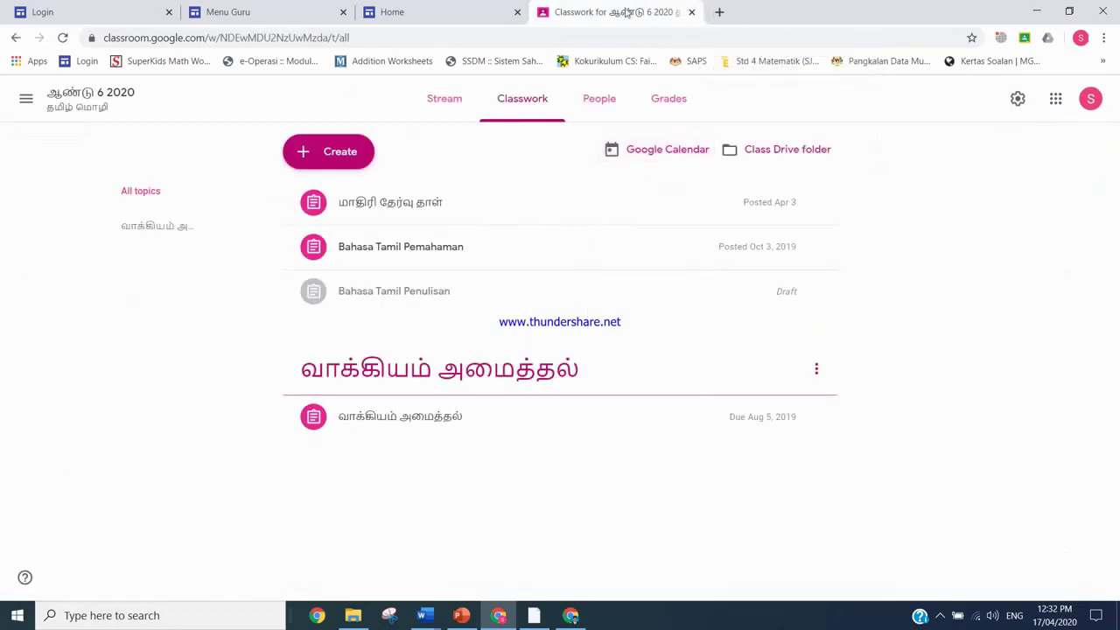
# Start a new assignment in the ஆண்டு 6 2020 class.
pyautogui.click(341, 154)
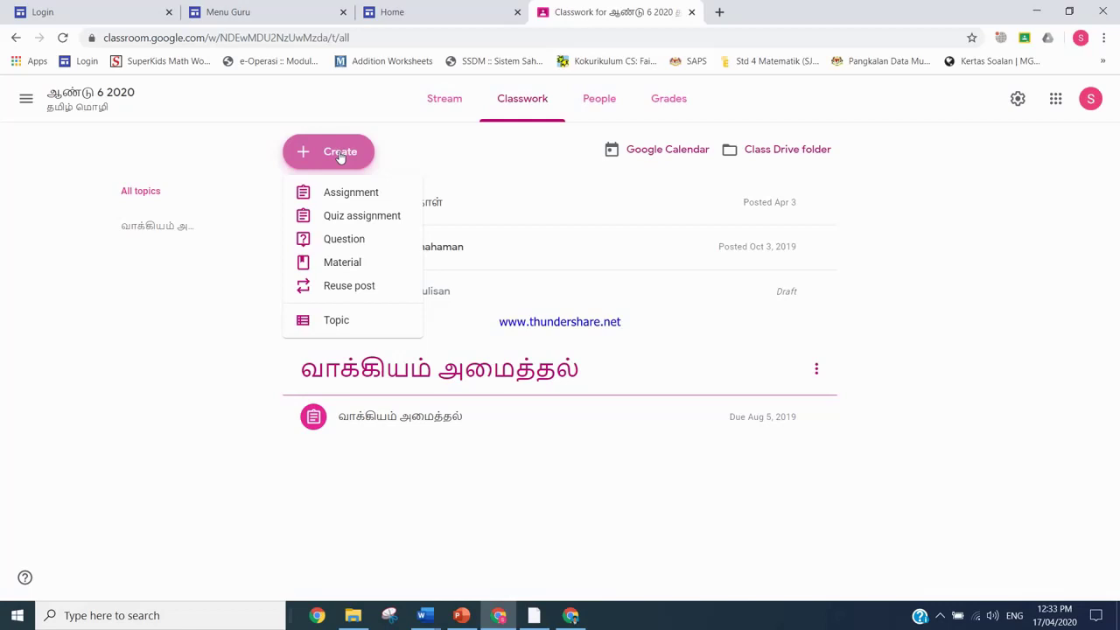
pyautogui.click(349, 195)
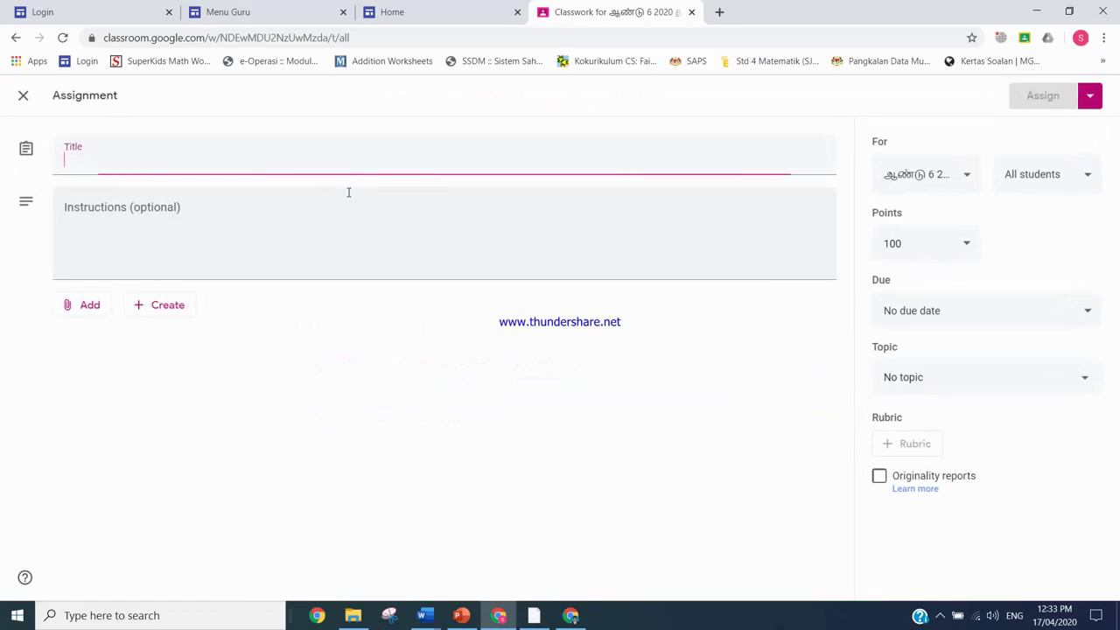
pyautogui.rightClick(128, 164)
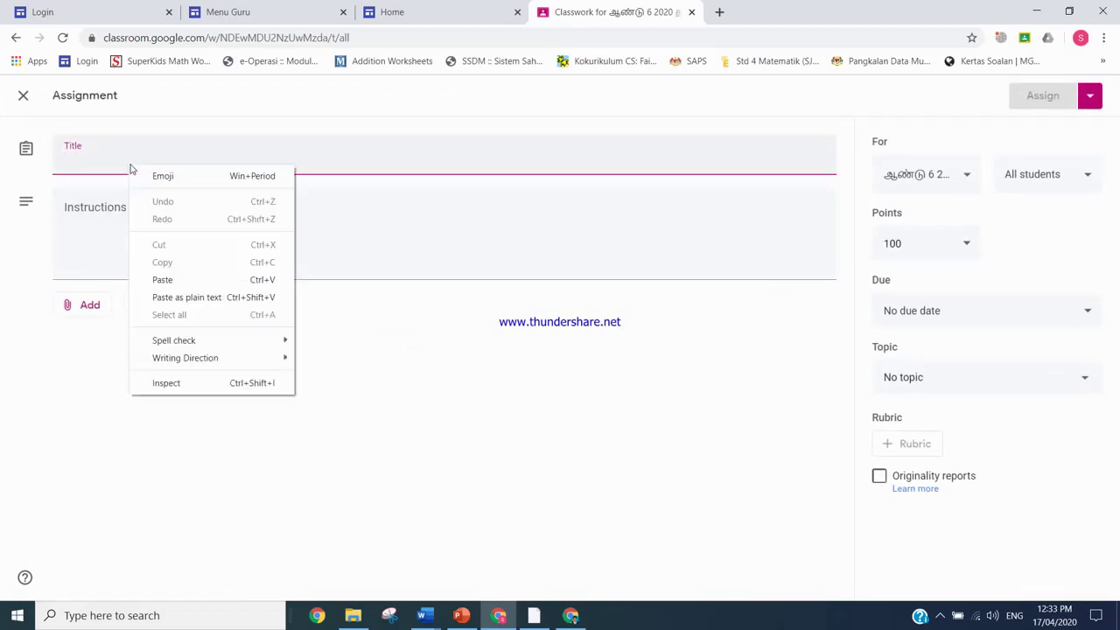
pyautogui.click(187, 279)
pyautogui.moveTo(157, 169); pyautogui.dragTo(43, 154)
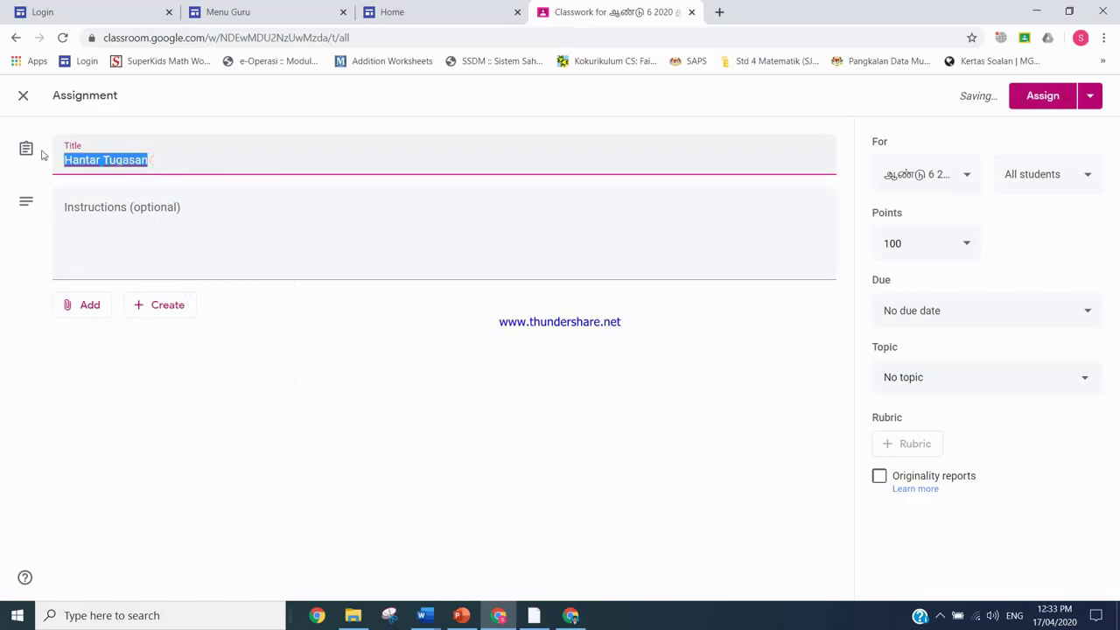
pyautogui.press('BackSpace')
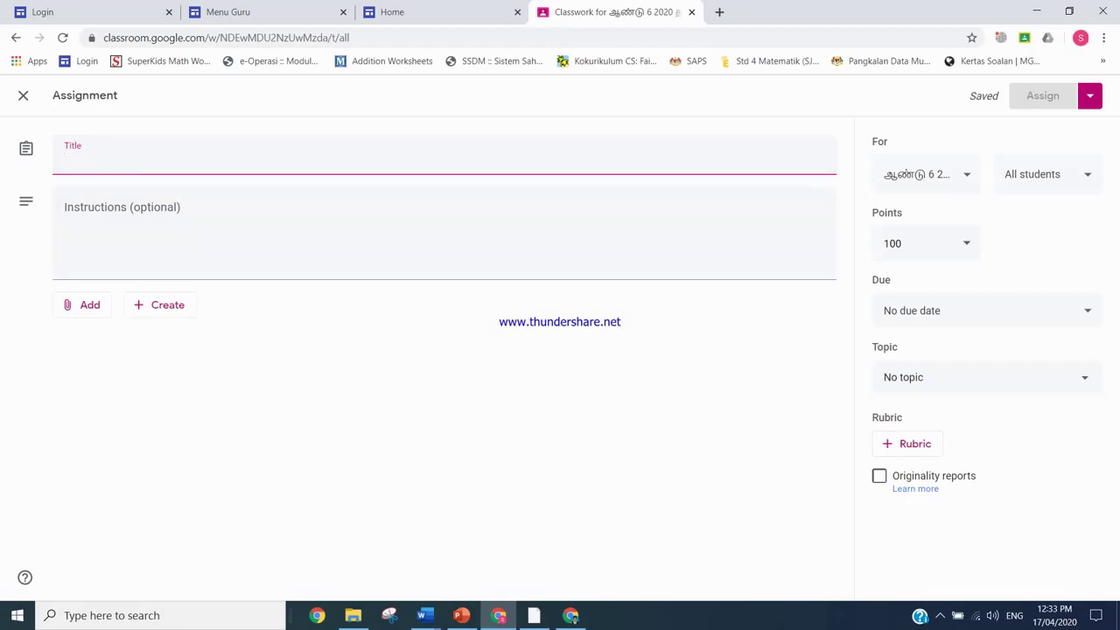
pyautogui.click(940, 615)
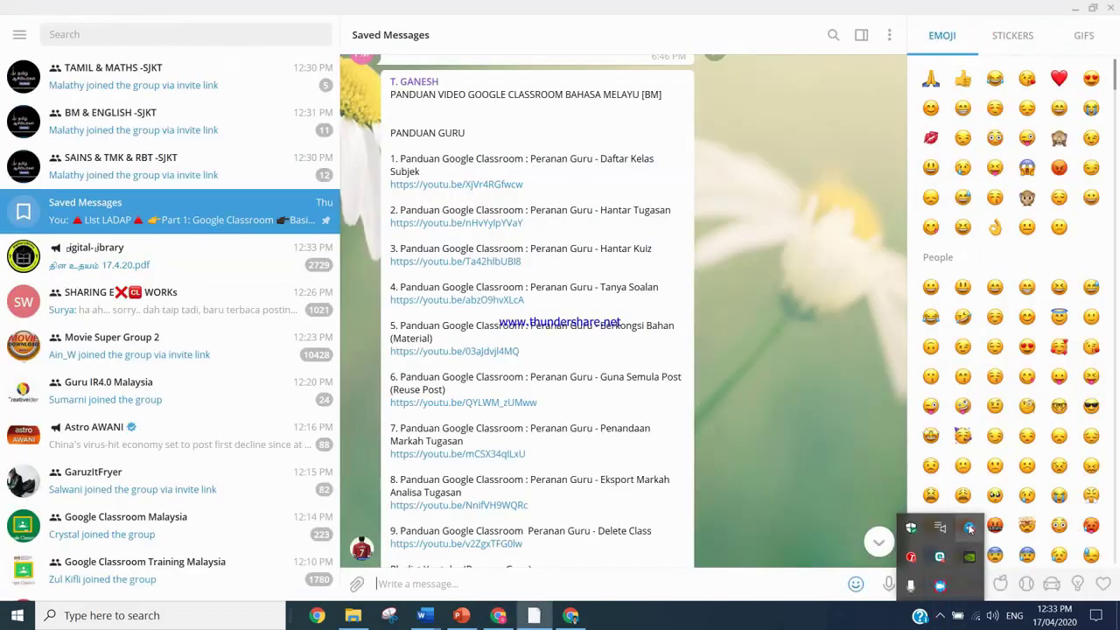
pyautogui.click(939, 587)
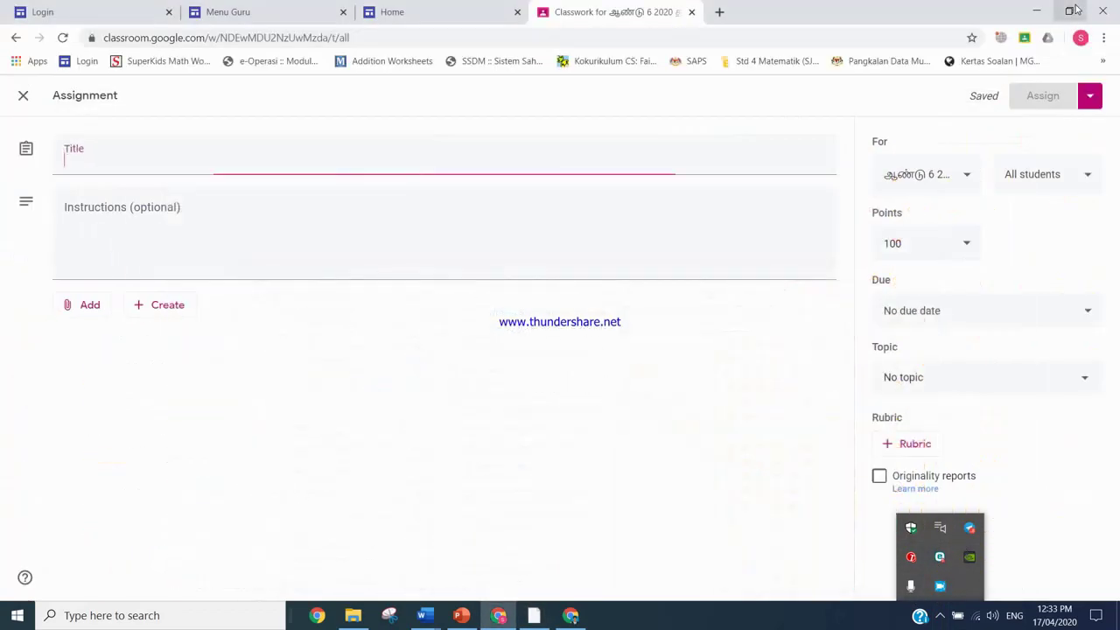
pyautogui.click(1075, 8)
pyautogui.click(74, 155)
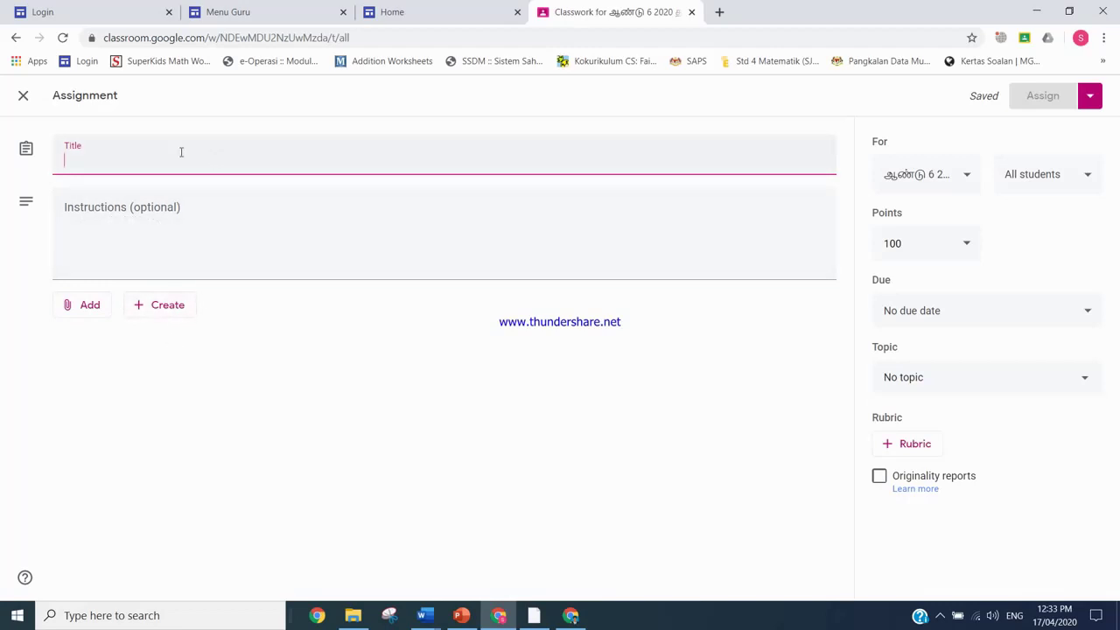
pyautogui.click(168, 308)
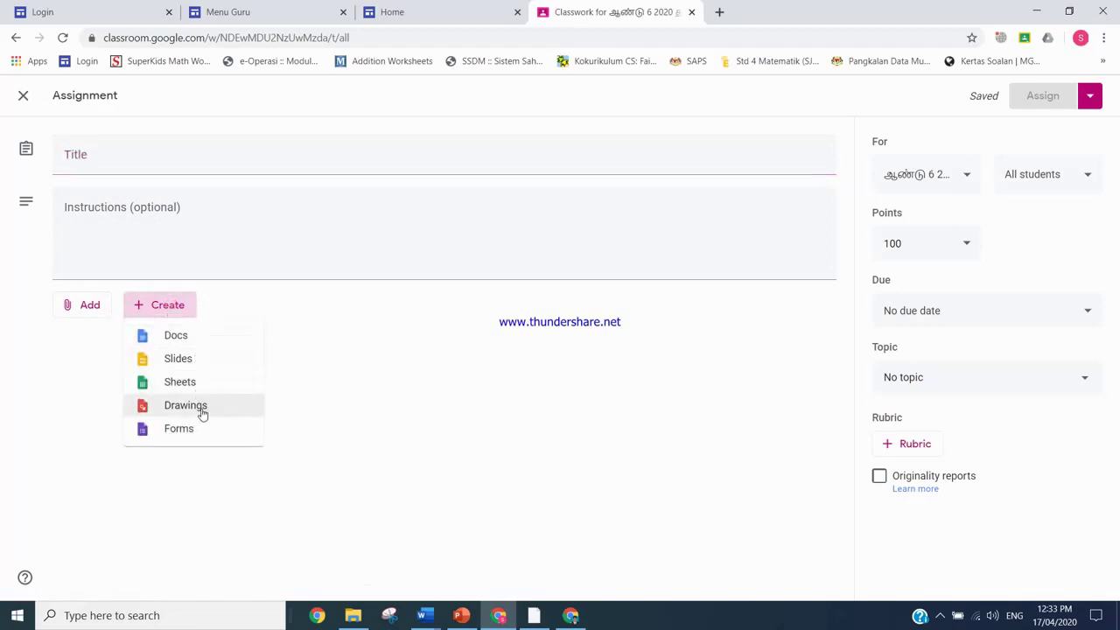
pyautogui.click(323, 391)
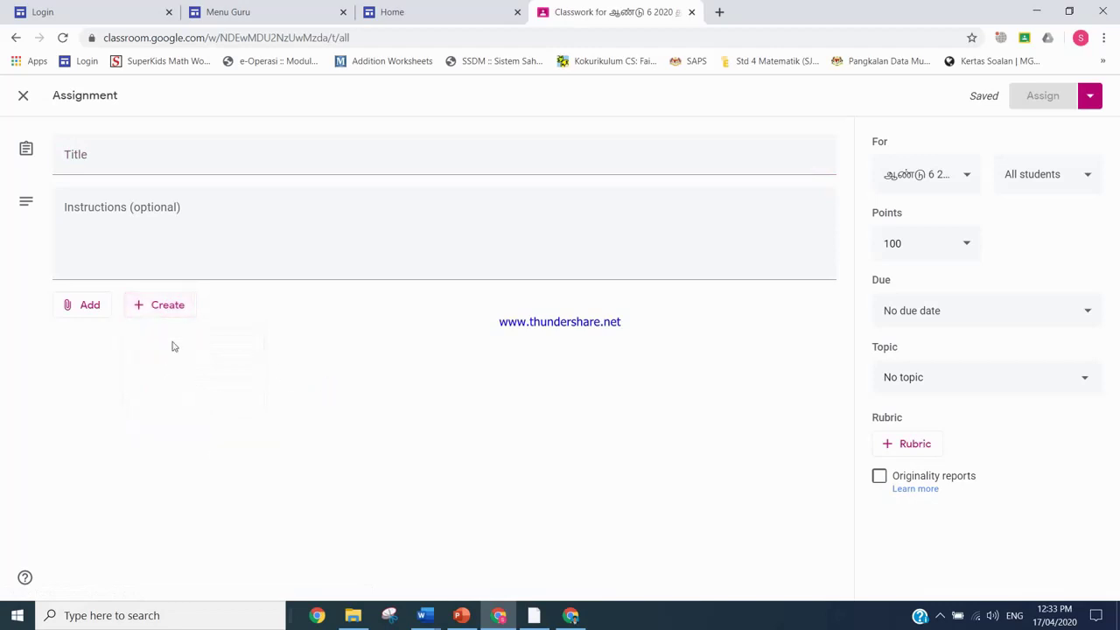
# Attach the recent Google Drive document "Copy of 1. படத்தில் காணப்படும் நடவடிக்கைகளின் அடிப்படையில் ஐந்து வாக்கியங்கள் எழுதுக" to the assignment.
pyautogui.click(98, 305)
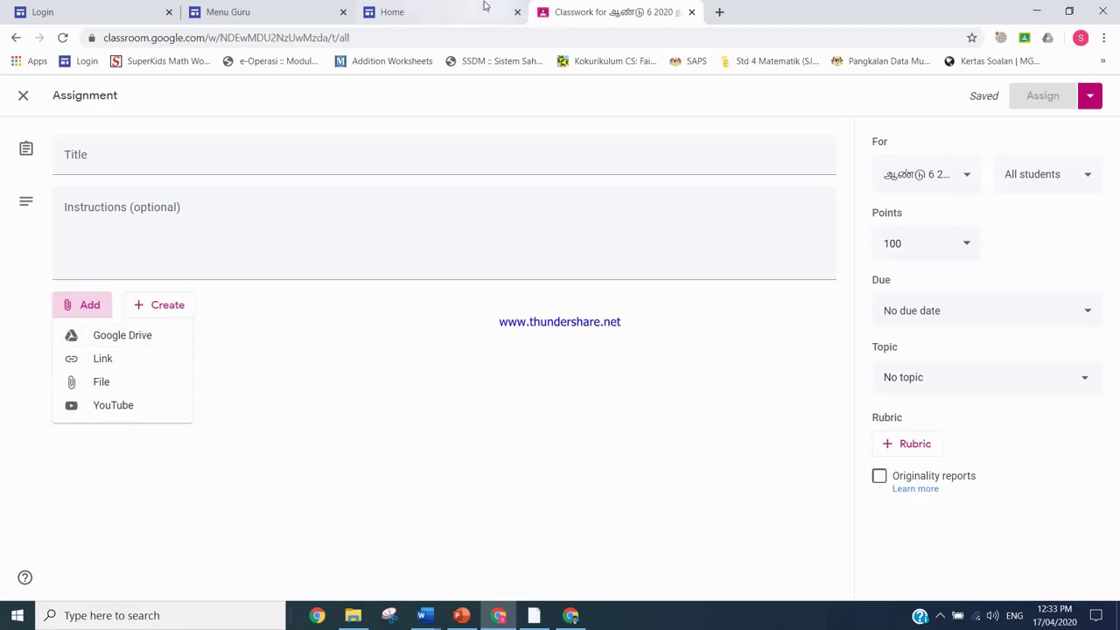
pyautogui.click(121, 338)
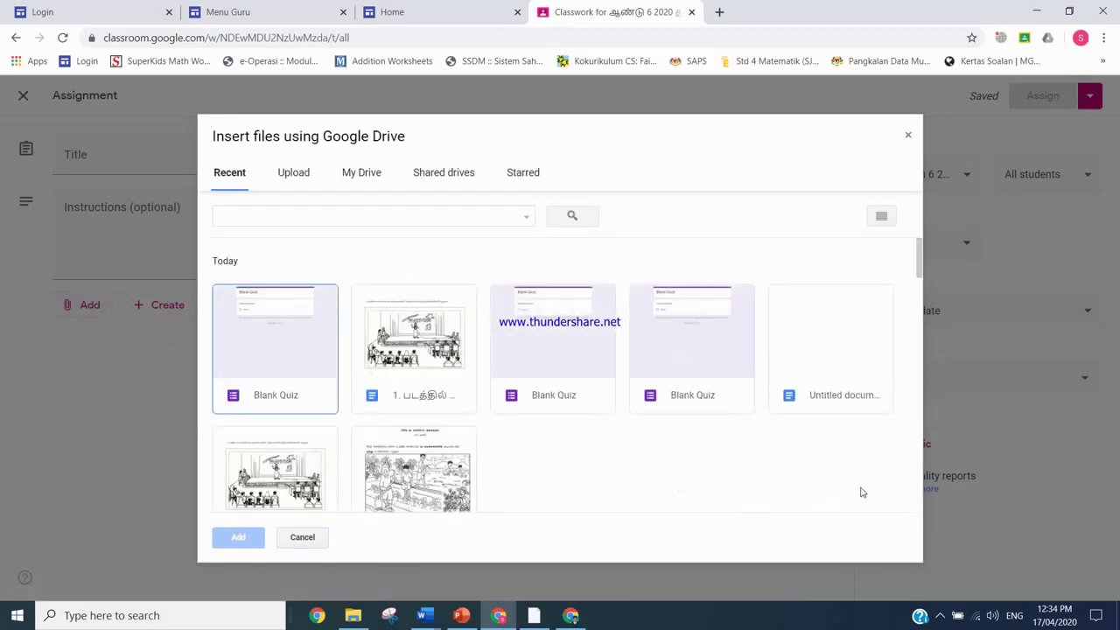
pyautogui.scroll(-2, 490, 380)
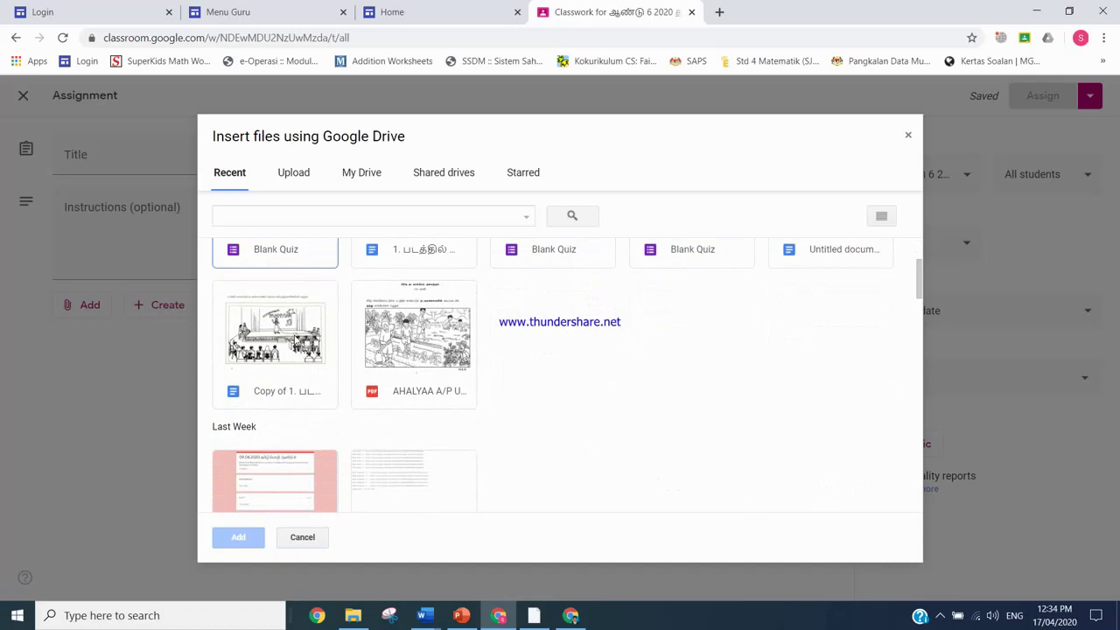
pyautogui.doubleClick(293, 332)
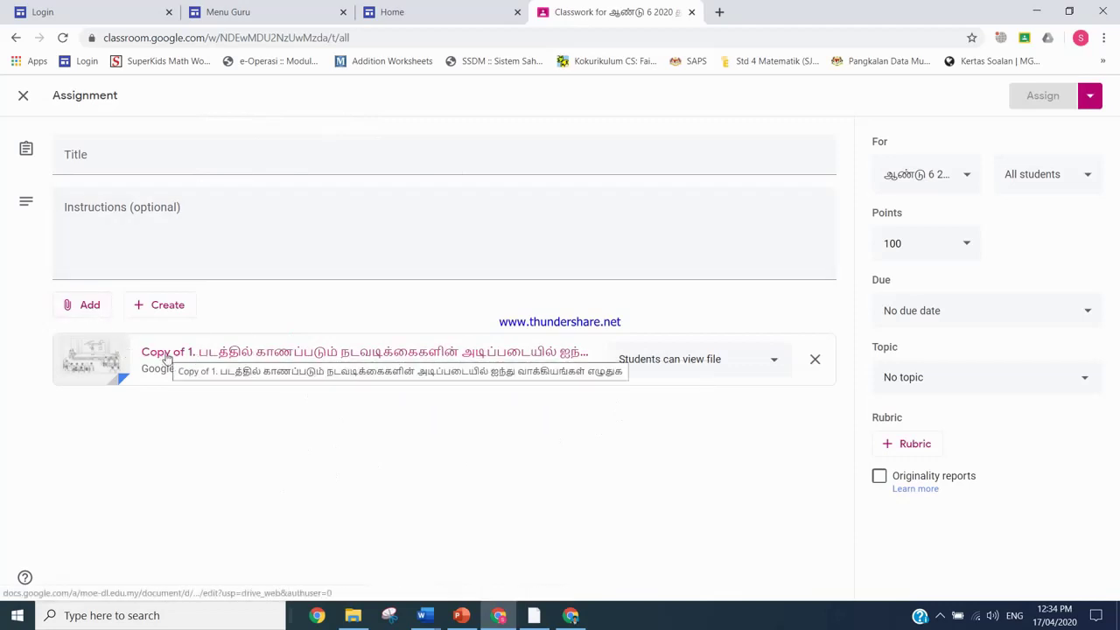
pyautogui.click(107, 310)
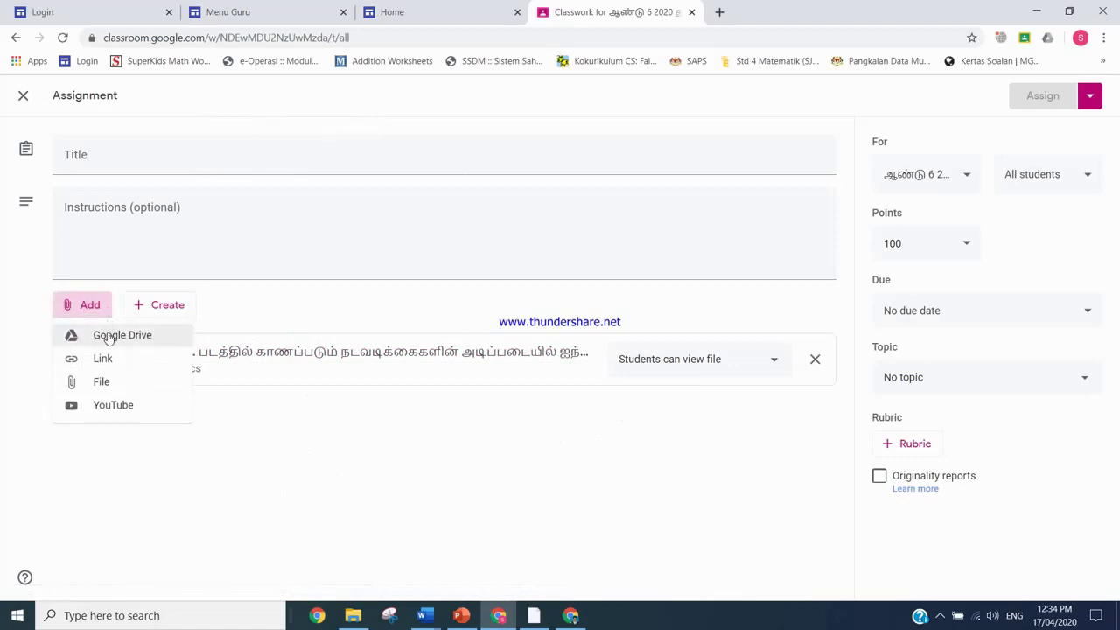
pyautogui.click(123, 386)
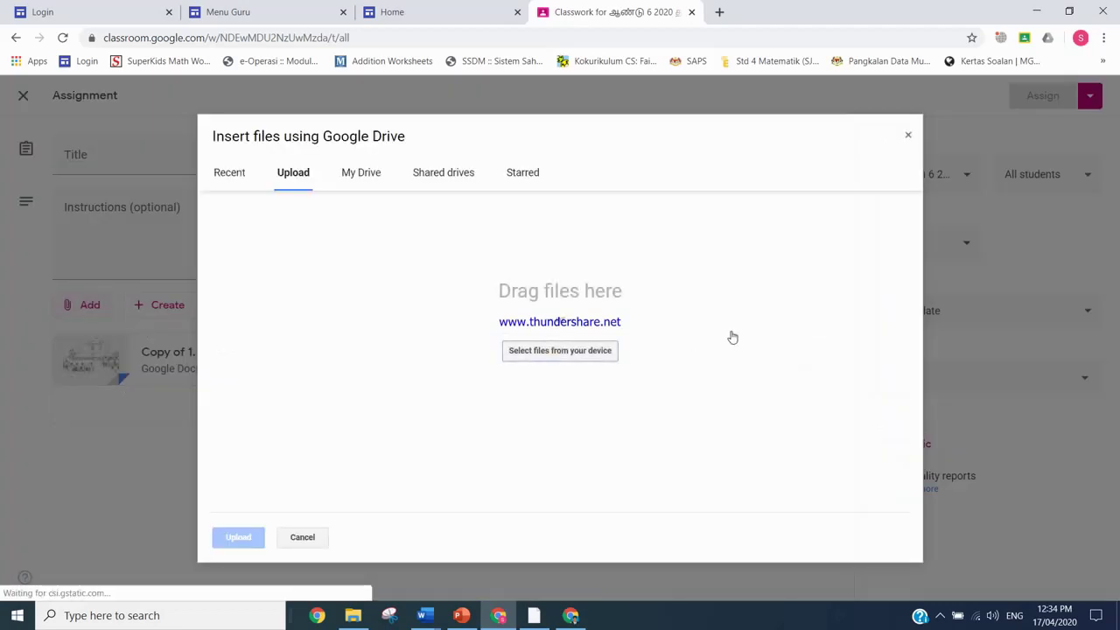
pyautogui.click(562, 352)
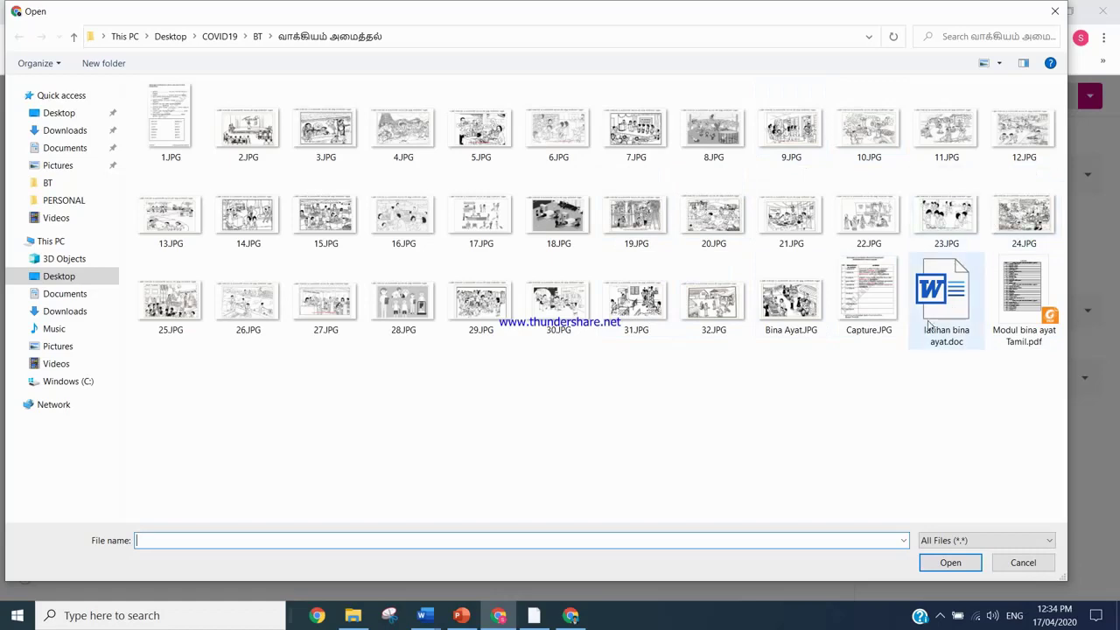
pyautogui.click(1023, 563)
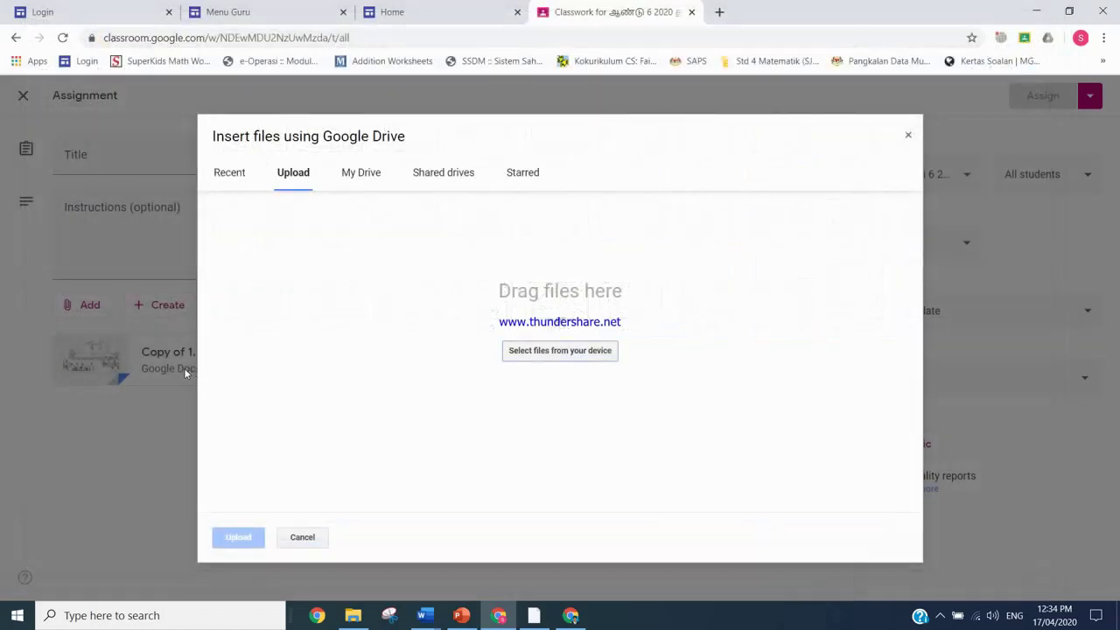
pyautogui.click(308, 536)
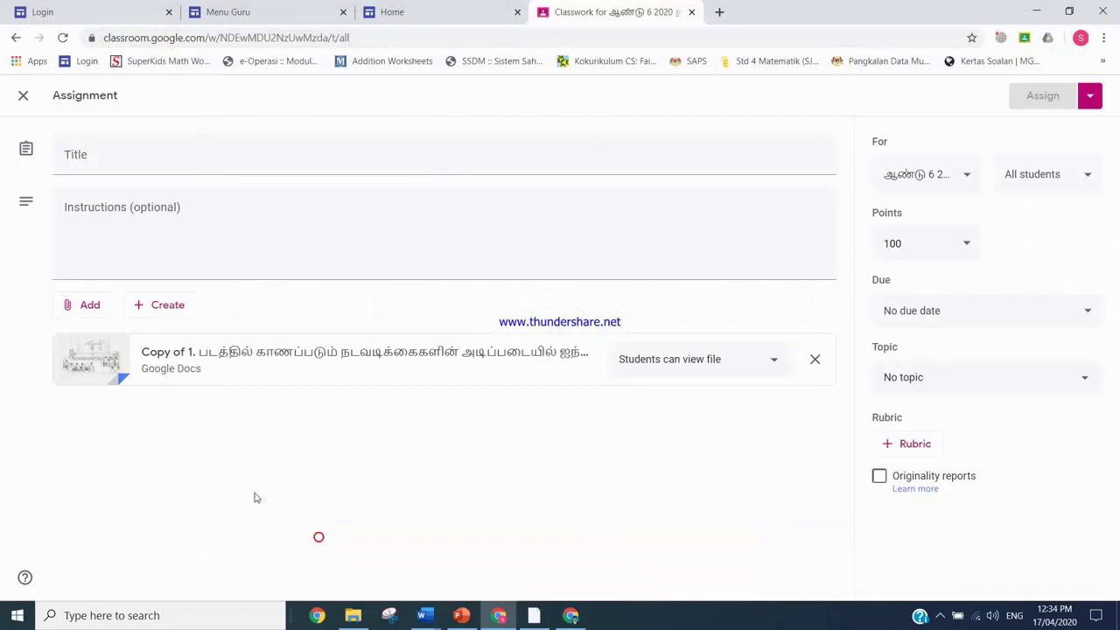
pyautogui.click(91, 305)
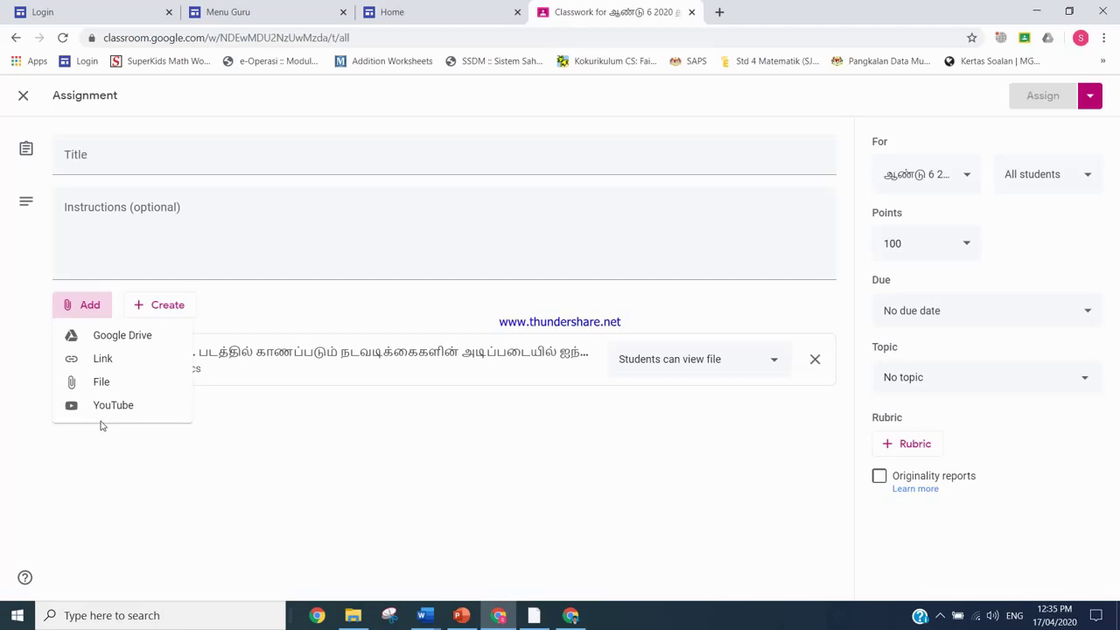
pyautogui.click(276, 414)
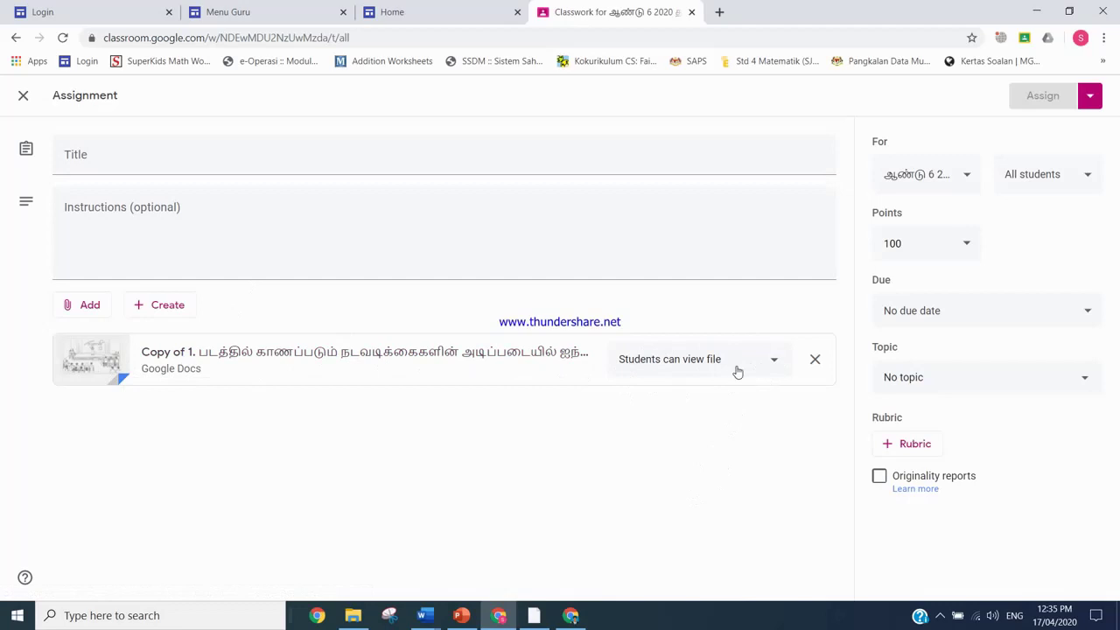
# Set the attached document's sharing option to "Make a copy for each student".
pyautogui.click(776, 365)
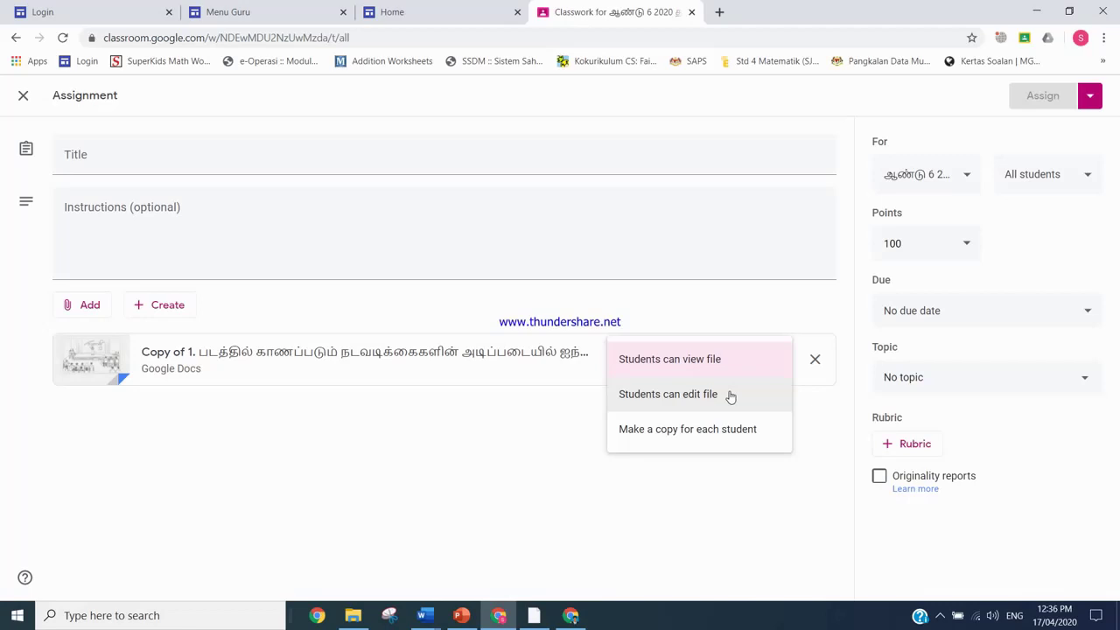
pyautogui.click(674, 436)
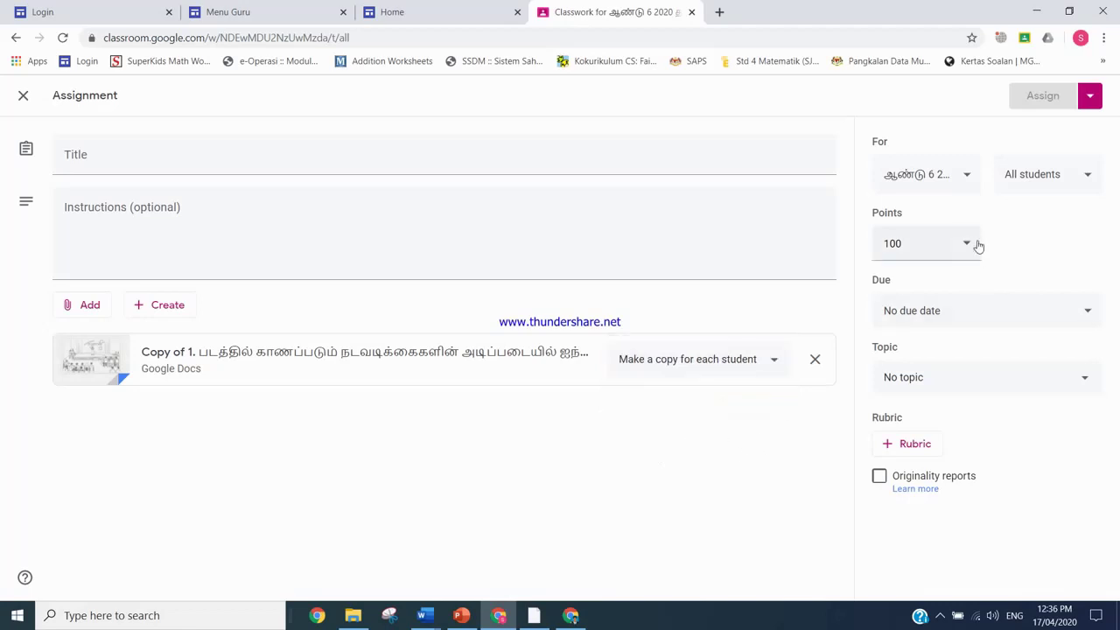
pyautogui.click(967, 174)
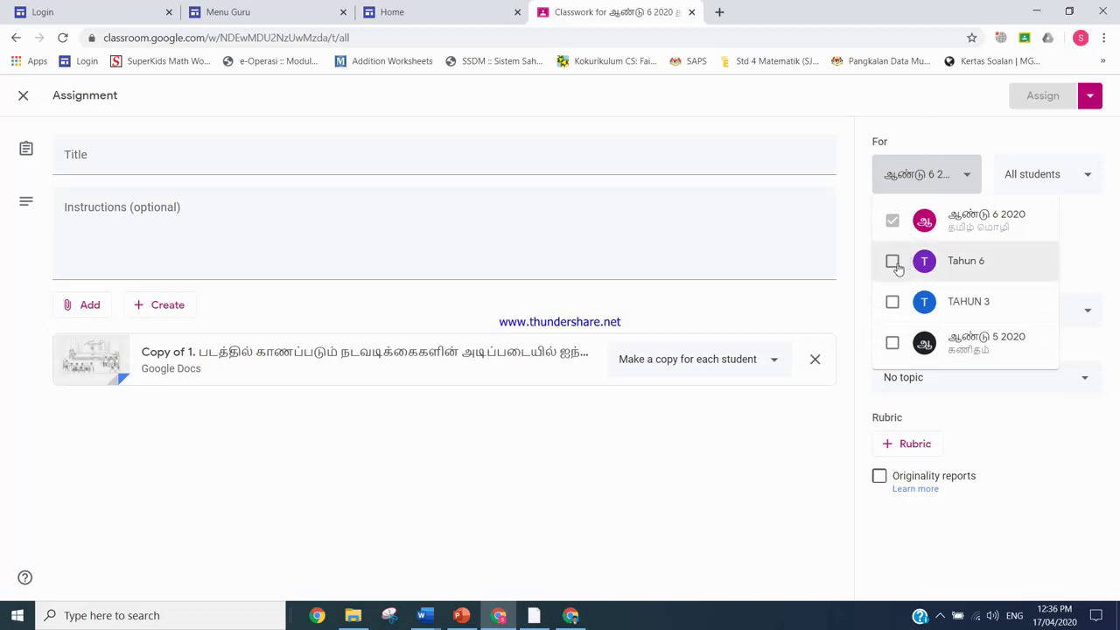
pyautogui.click(892, 343)
pyautogui.click(893, 302)
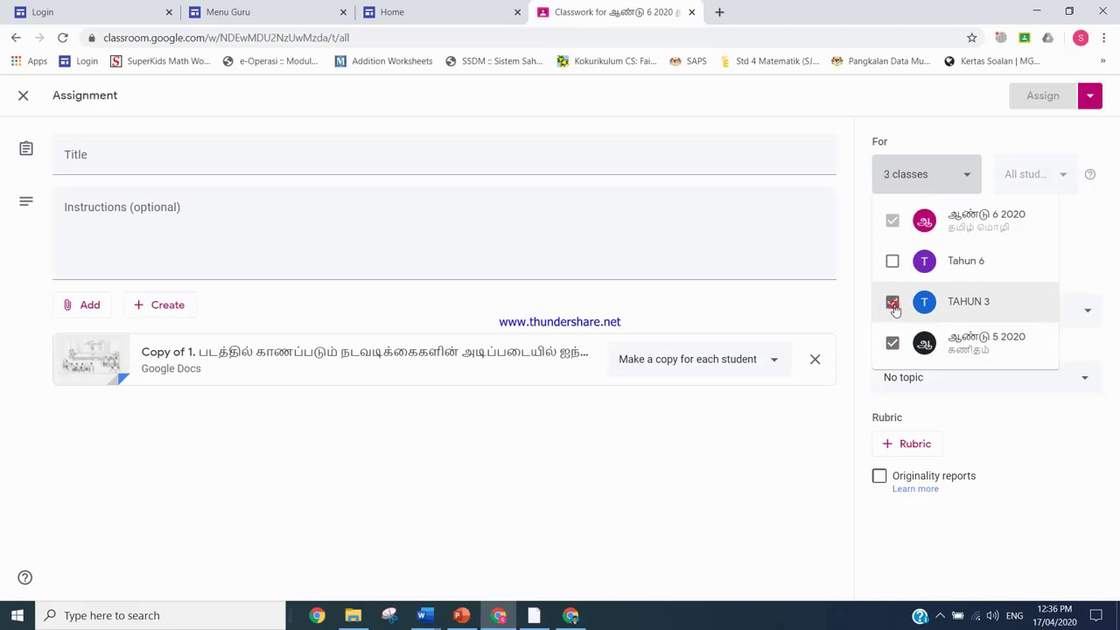
pyautogui.click(893, 302)
pyautogui.click(893, 342)
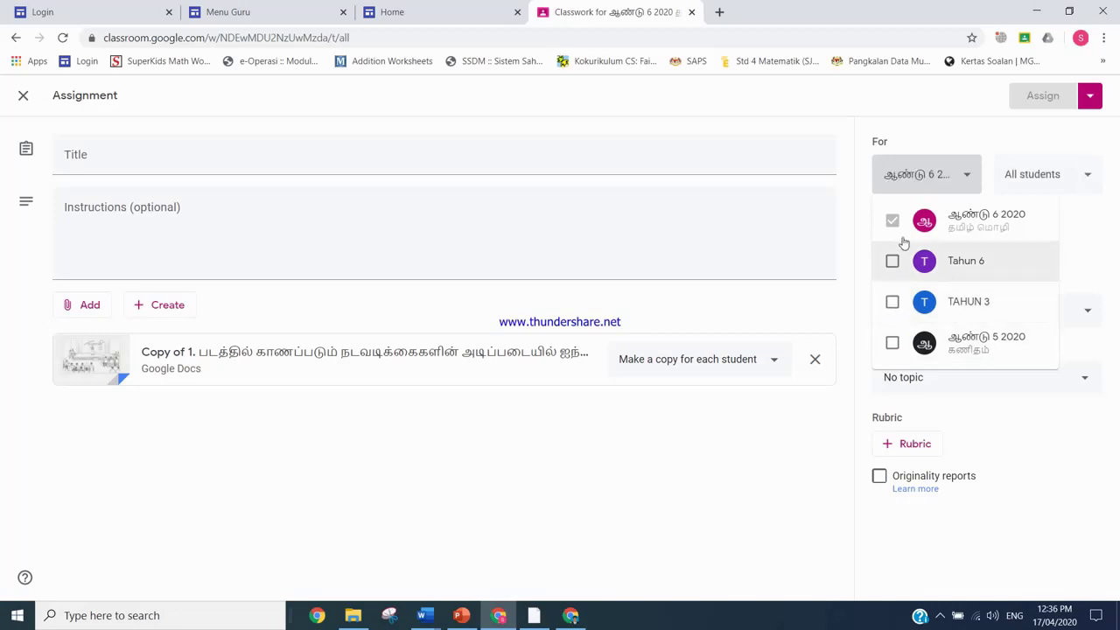
pyautogui.click(933, 132)
pyautogui.click(1080, 177)
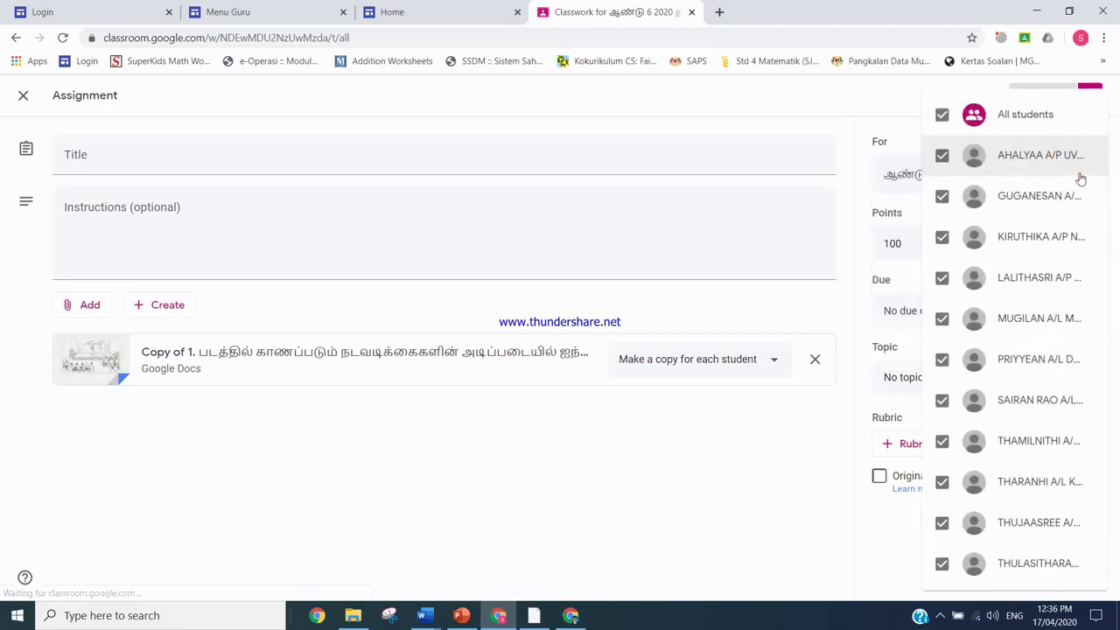
pyautogui.click(893, 93)
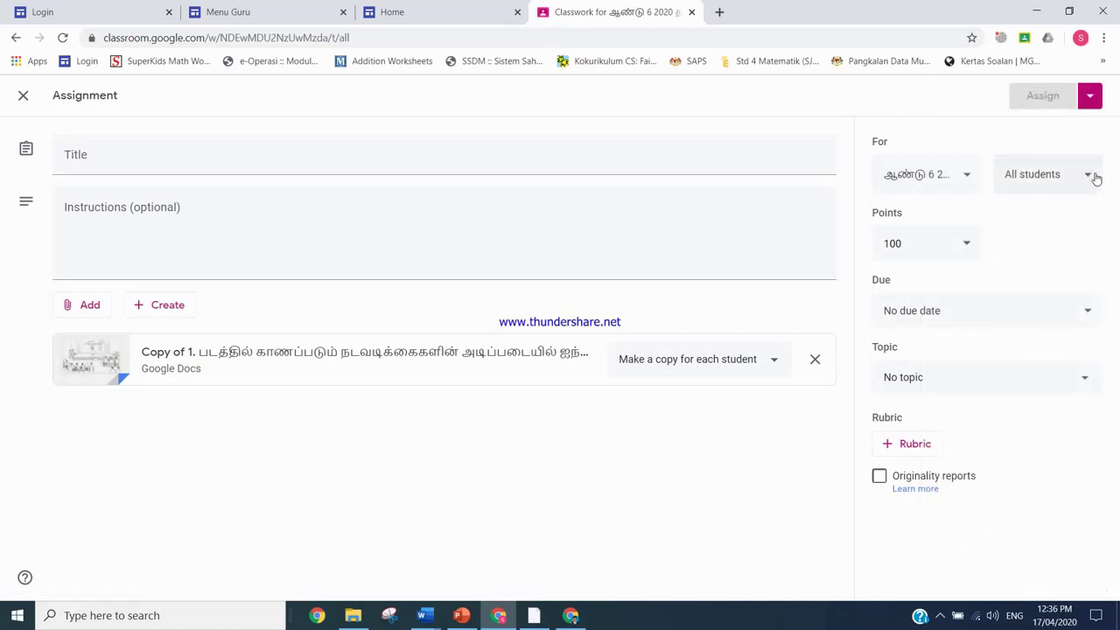
pyautogui.click(1093, 177)
pyautogui.click(891, 91)
# Set the assignment's points to 10.
pyautogui.click(967, 243)
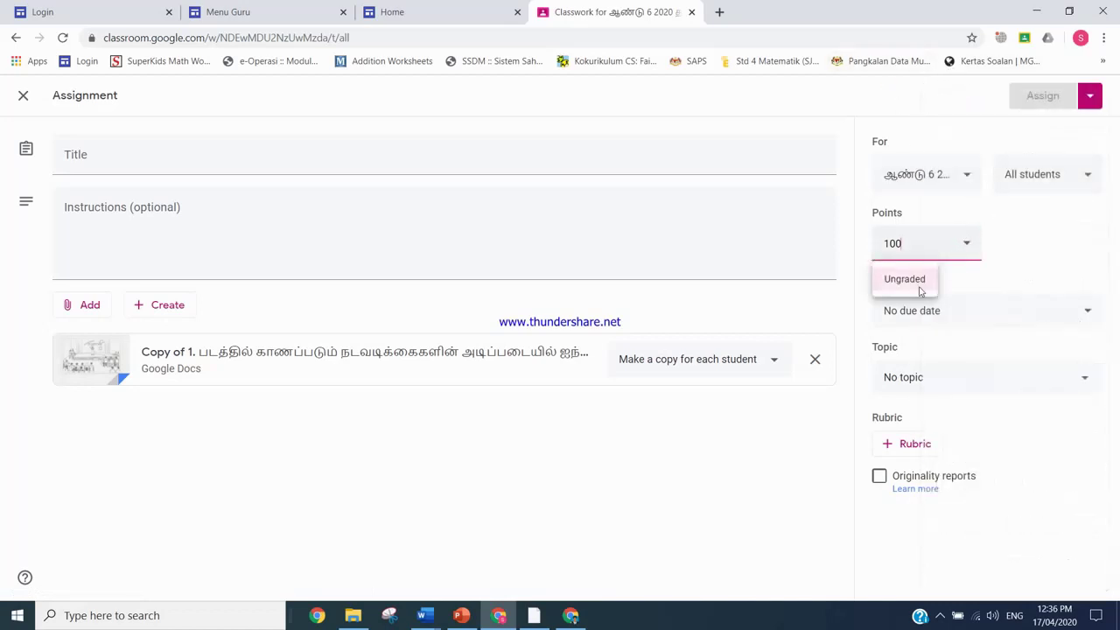
pyautogui.moveTo(903, 244); pyautogui.dragTo(882, 241)
pyautogui.write('10')
pyautogui.click(1040, 240)
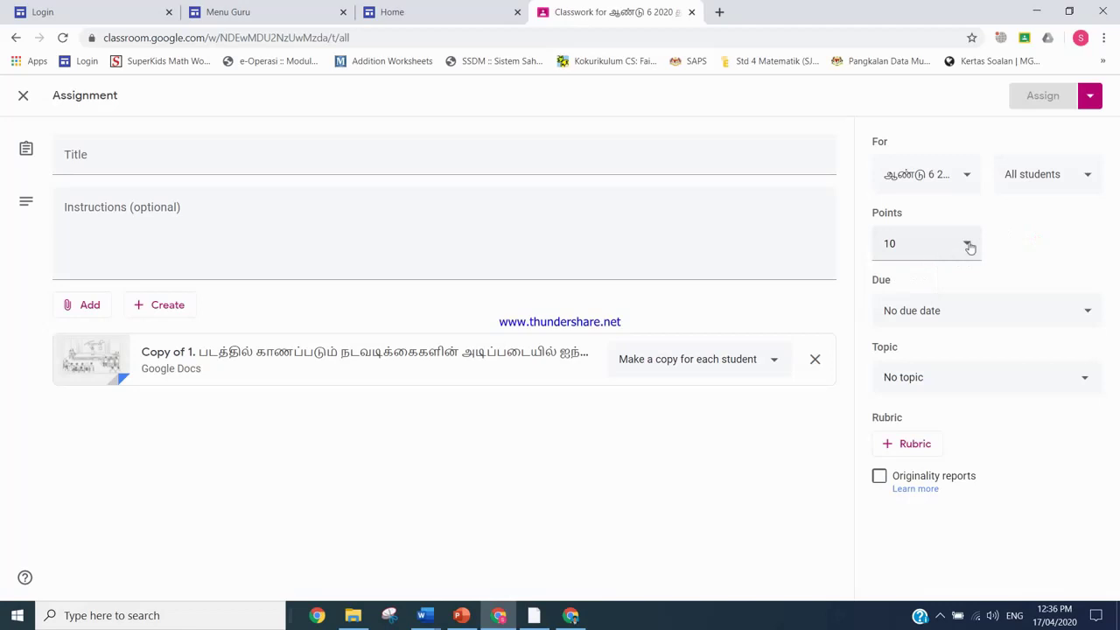
# Set the assignment's due date to Apr 20, 2020, without a due time.
pyautogui.click(968, 246)
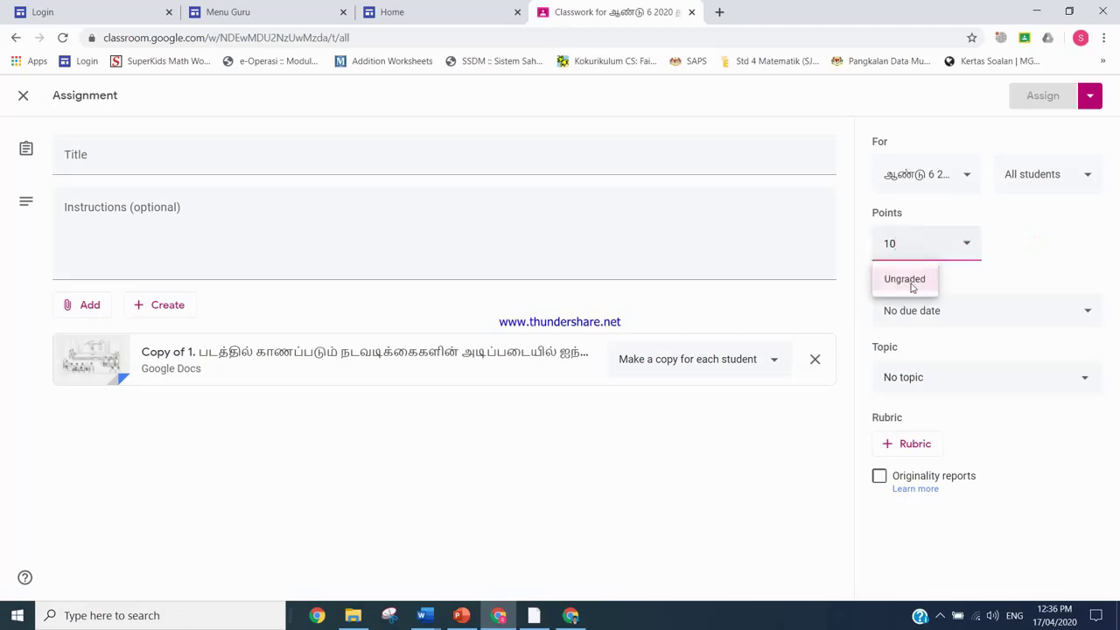
pyautogui.click(1017, 260)
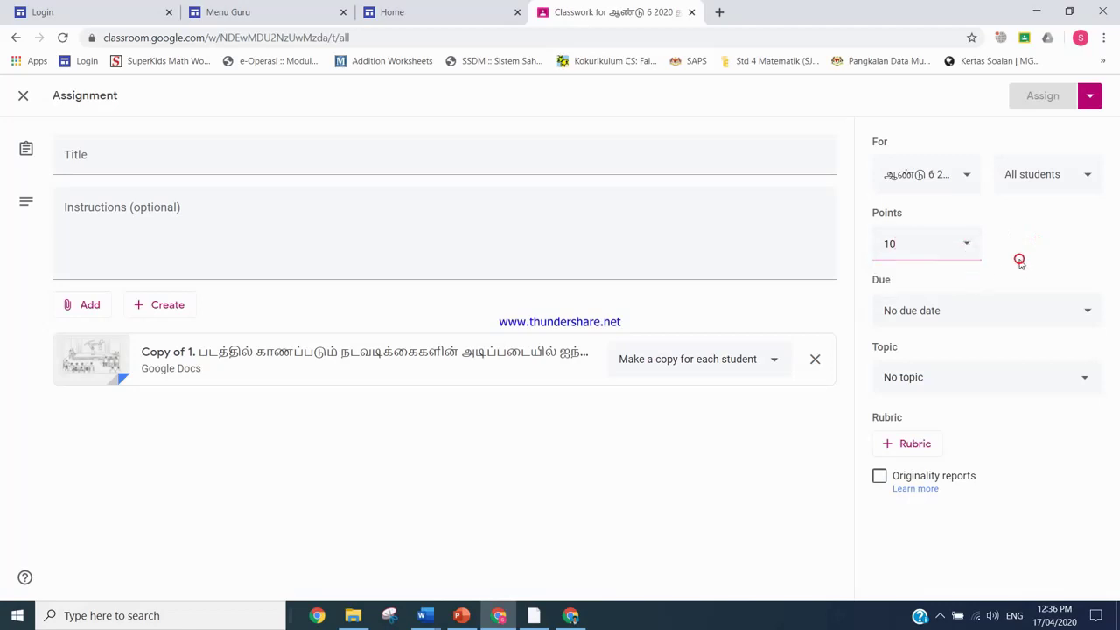
pyautogui.click(1088, 310)
pyautogui.click(1025, 366)
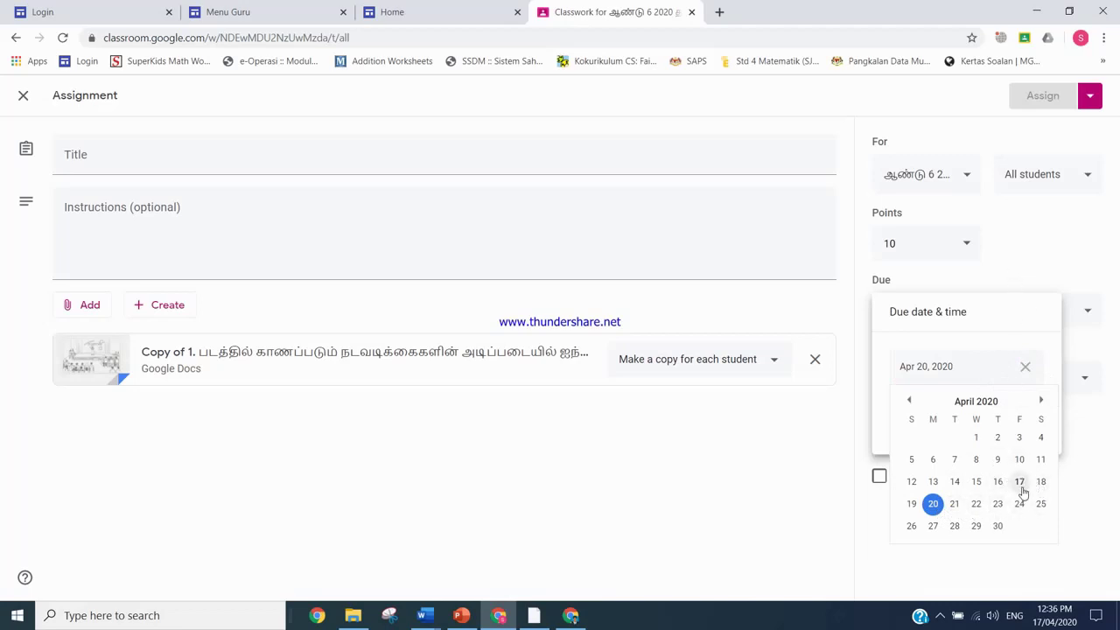
pyautogui.click(1070, 243)
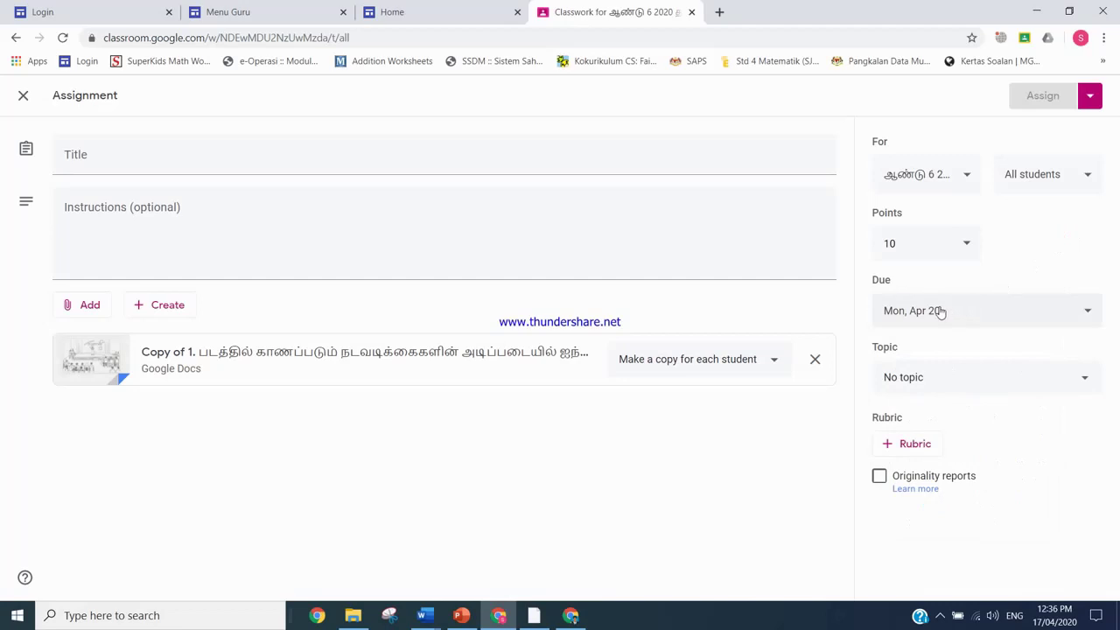
pyautogui.click(1093, 311)
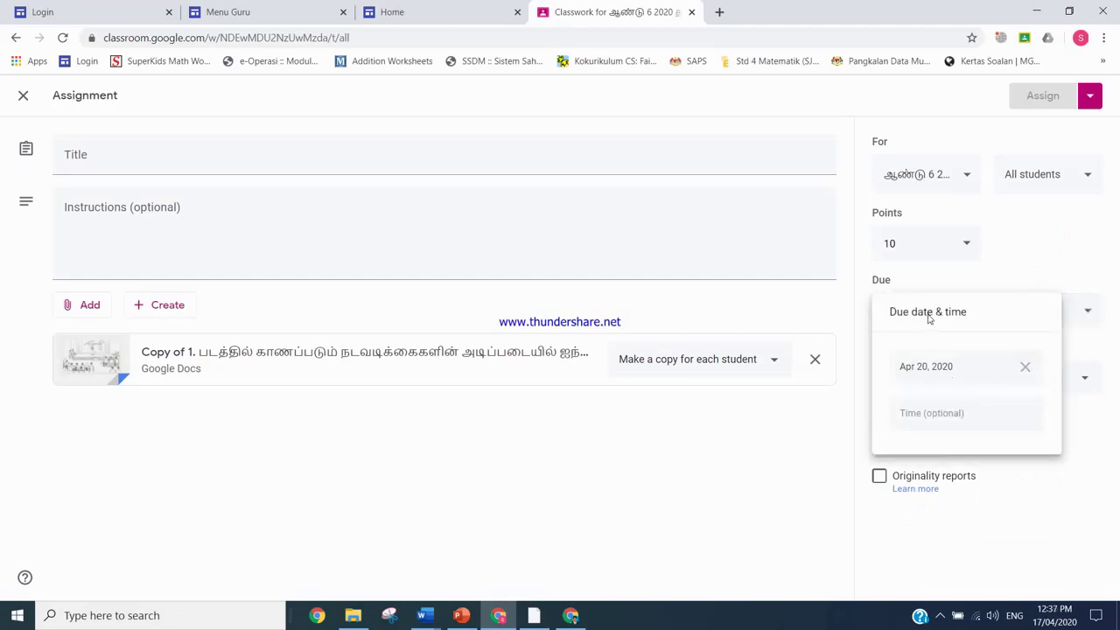
pyautogui.click(1053, 262)
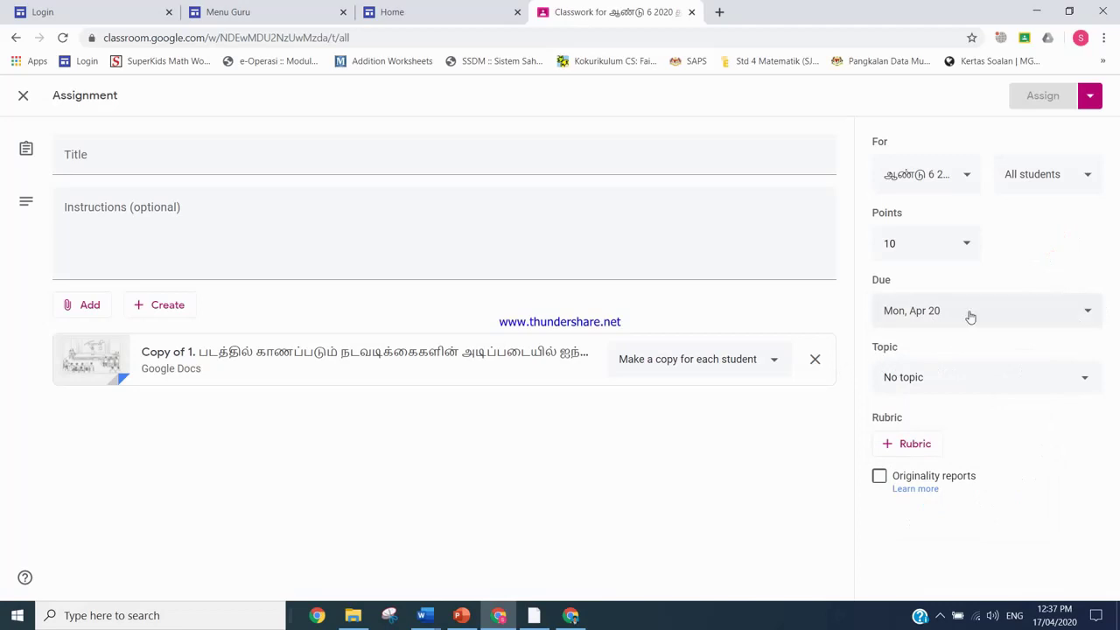
# File the assignment under the topic "வாக்கியம் அமைத்தல்".
pyautogui.click(1088, 383)
pyautogui.click(1003, 464)
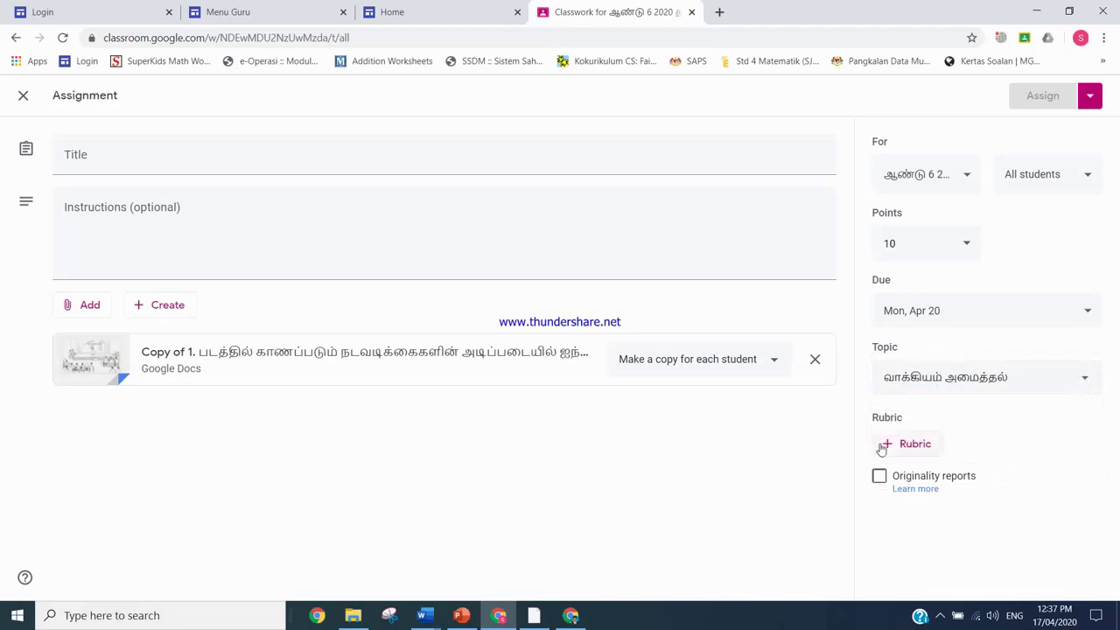
pyautogui.click(1089, 96)
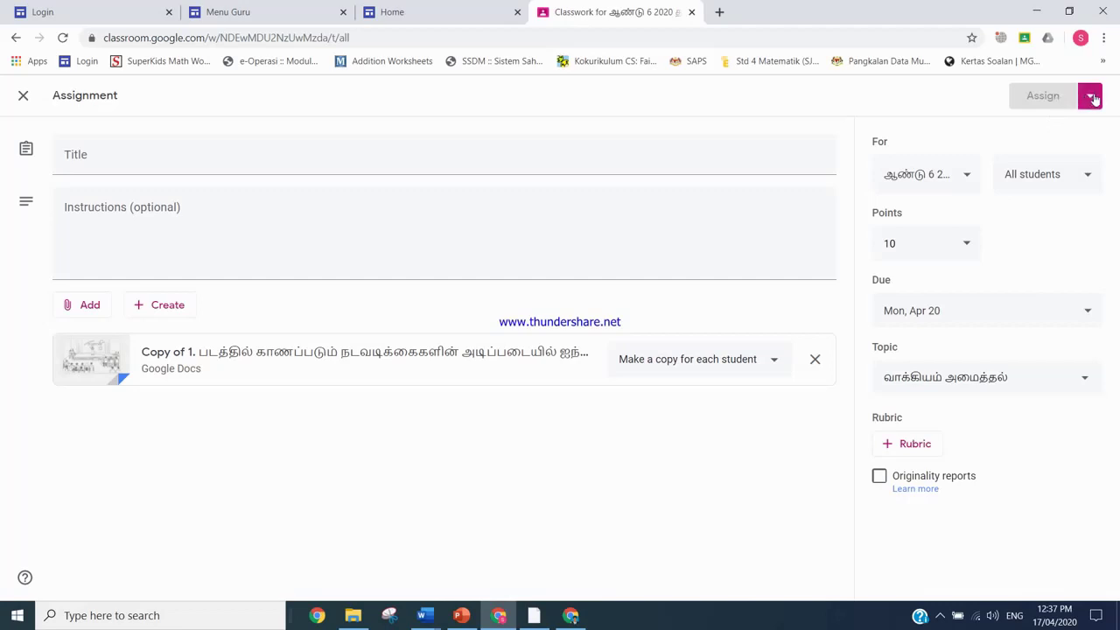
pyautogui.click(970, 126)
# Enable Tamil text input and title the assignment "வாக்கியம் அமைத்தல்".
pyautogui.click(128, 158)
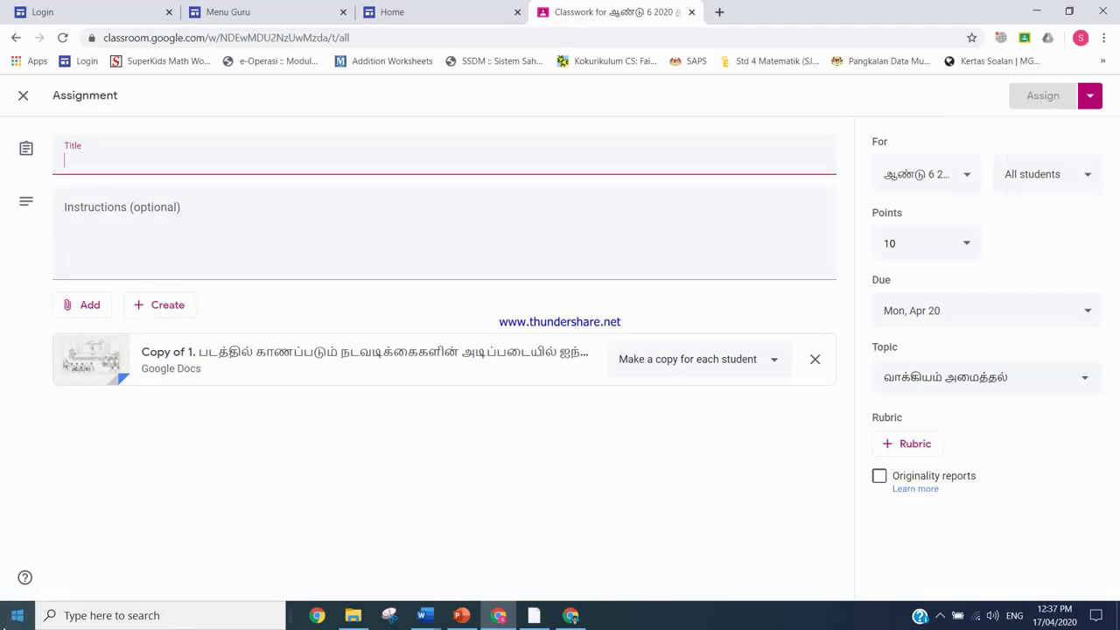
pyautogui.click(16, 615)
pyautogui.click(721, 451)
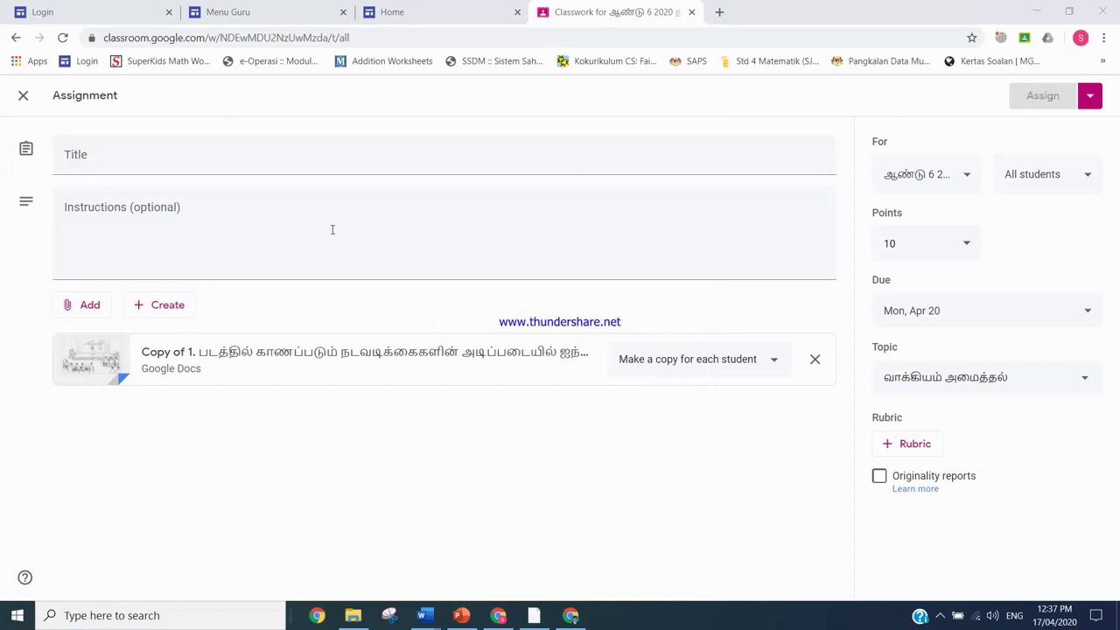
pyautogui.click(940, 616)
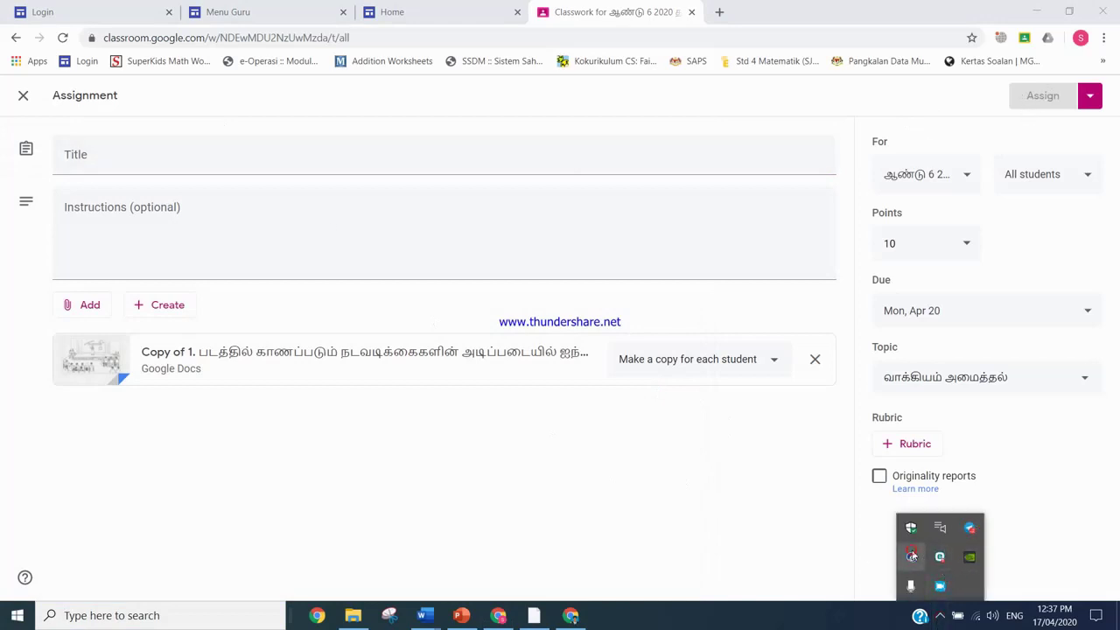
pyautogui.click(239, 158)
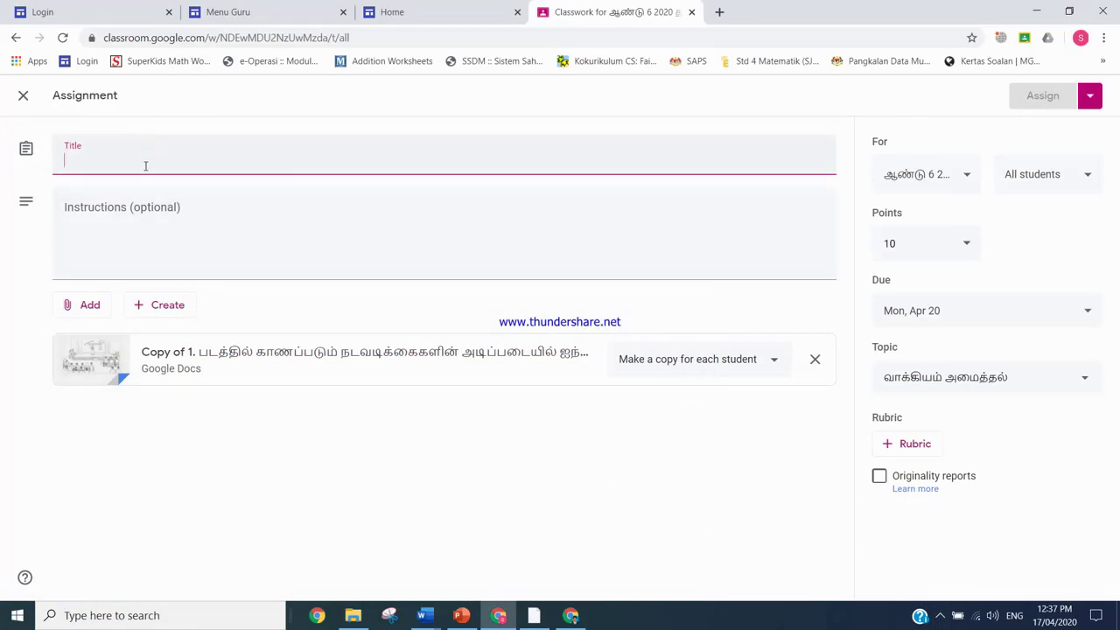
pyautogui.write('வாக்கியம் அமைத்த')
pyautogui.press('BackSpace')
pyautogui.press('BackSpace')
pyautogui.press('BackSpace')
pyautogui.press('BackSpace')
pyautogui.press('BackSpace')
pyautogui.press('BackSpace')
pyautogui.write('அ')
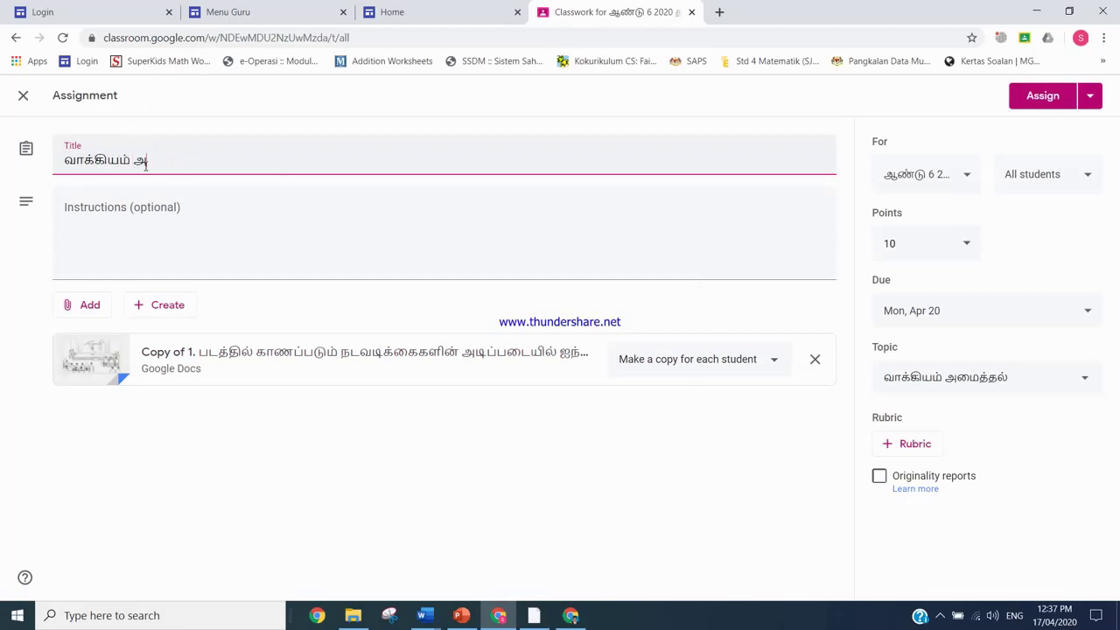
pyautogui.write('மைத்தல்')
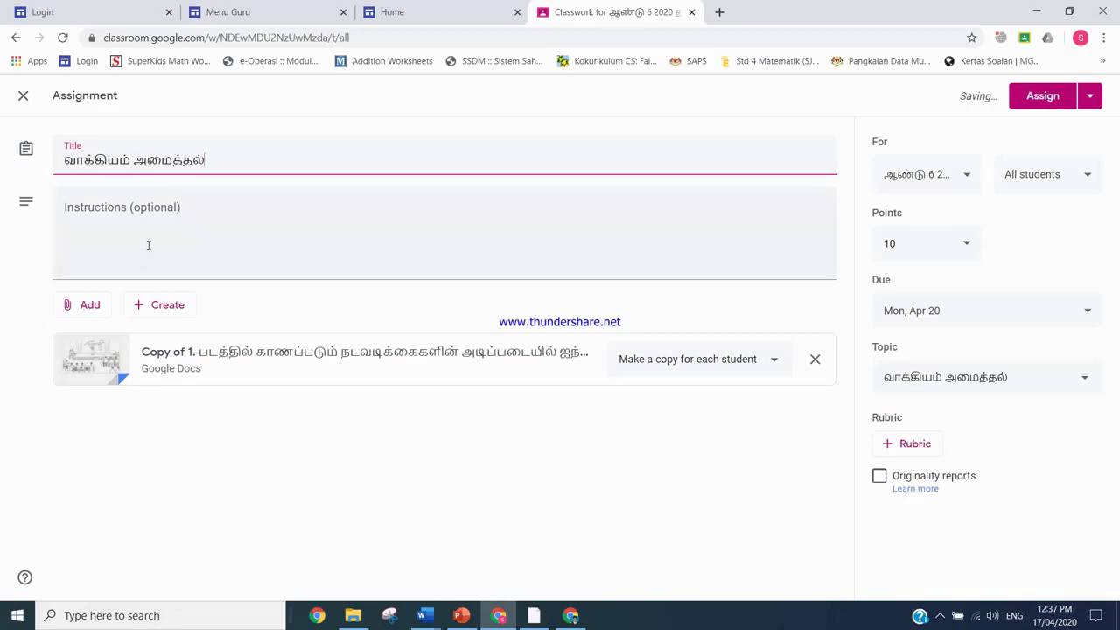
# Enter "வாக்கியம் அமைத்தல் பயிற்சி" as the assignment's instructions.
pyautogui.click(149, 253)
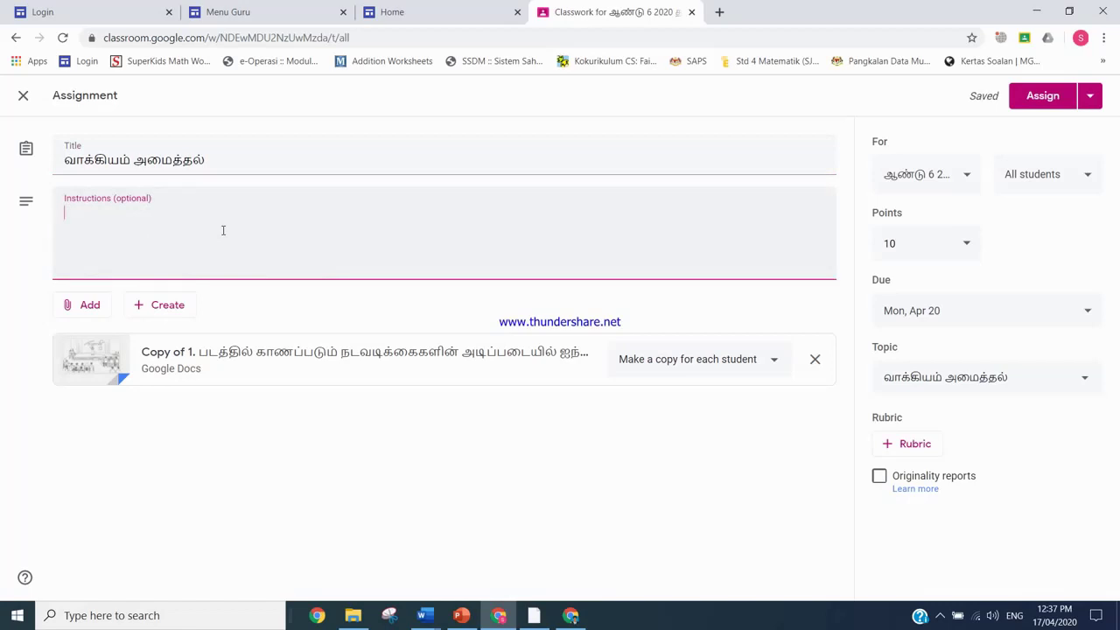
pyautogui.write('வாக்கியம் அ')
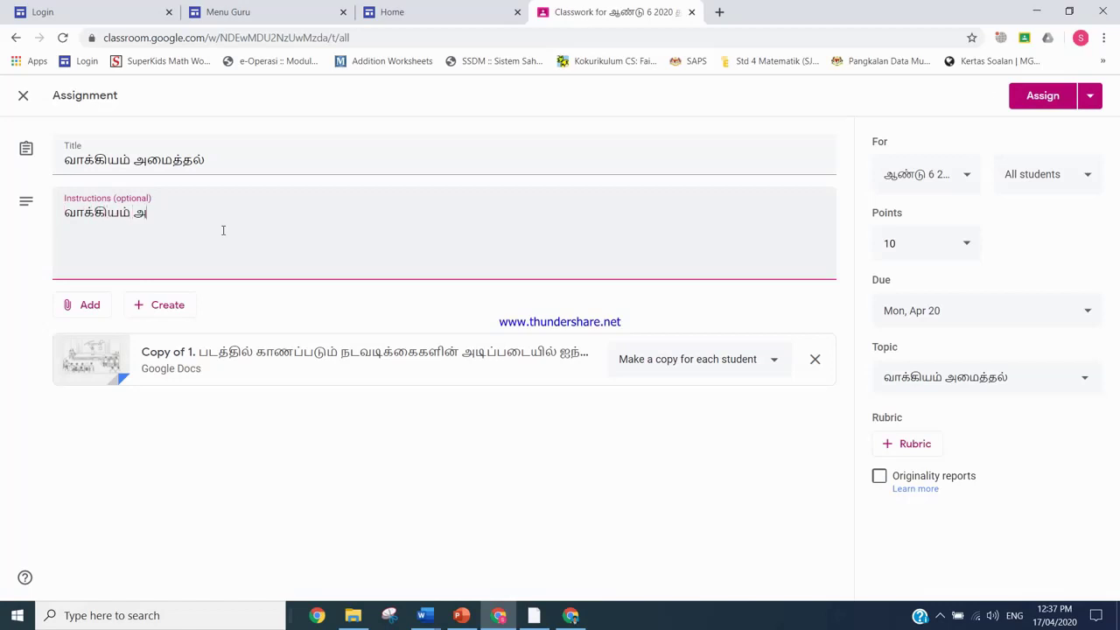
pyautogui.write('மைத்தல் பயிற்சி')
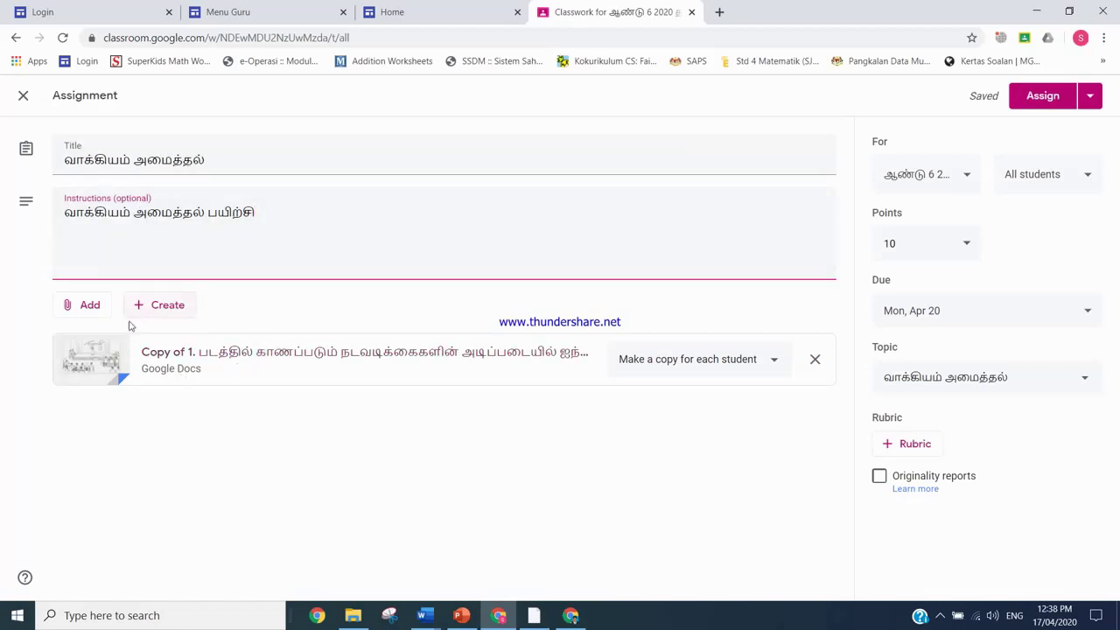
# Assign the finished assignment to the class and expand its details in the classwork list.
pyautogui.click(1043, 98)
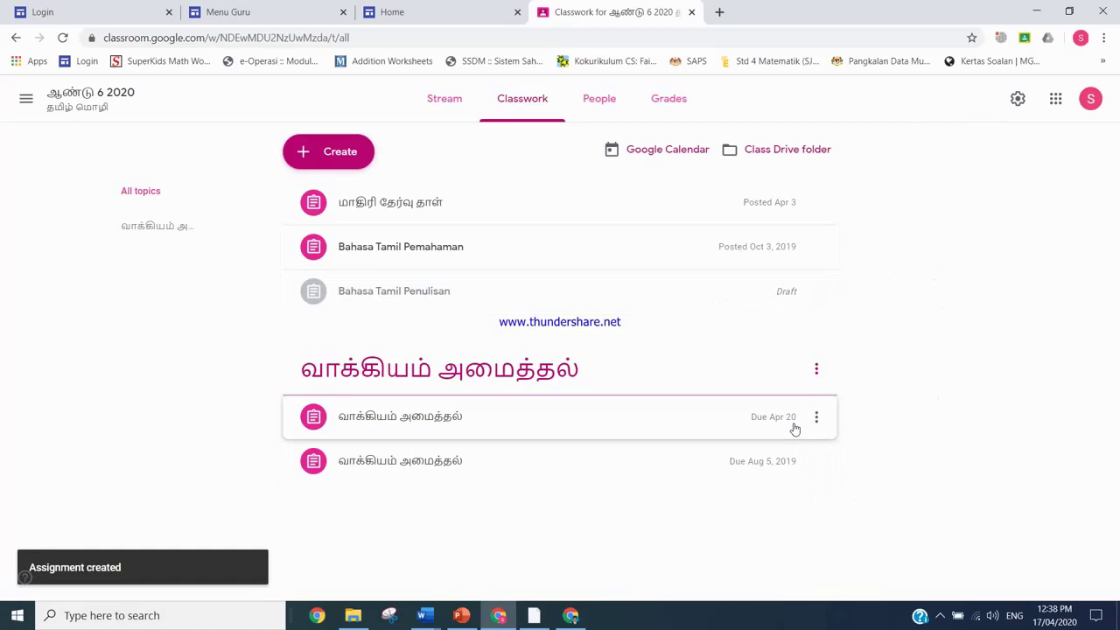
pyautogui.click(410, 418)
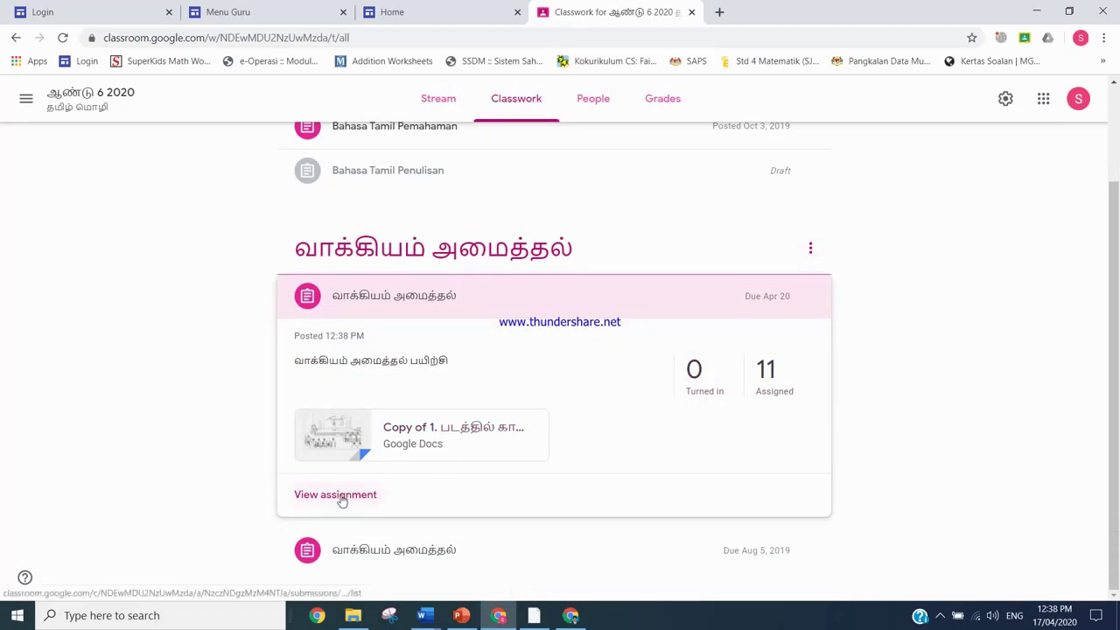
pyautogui.scroll(3, 948, 302)
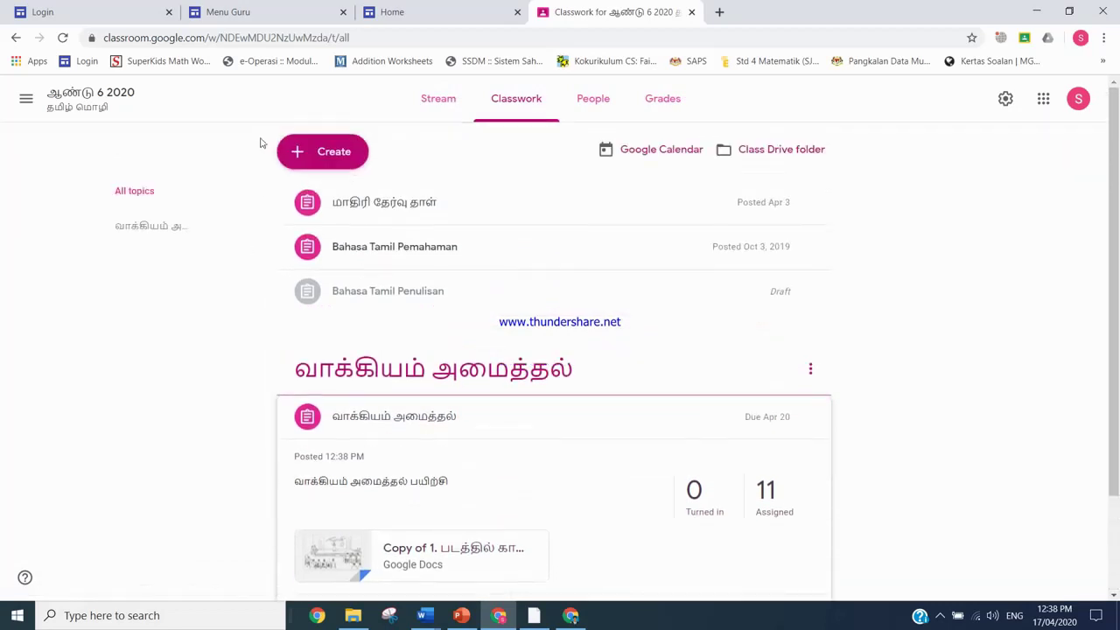
# Start a new quiz assignment and preview its attached Blank Quiz form.
pyautogui.click(335, 158)
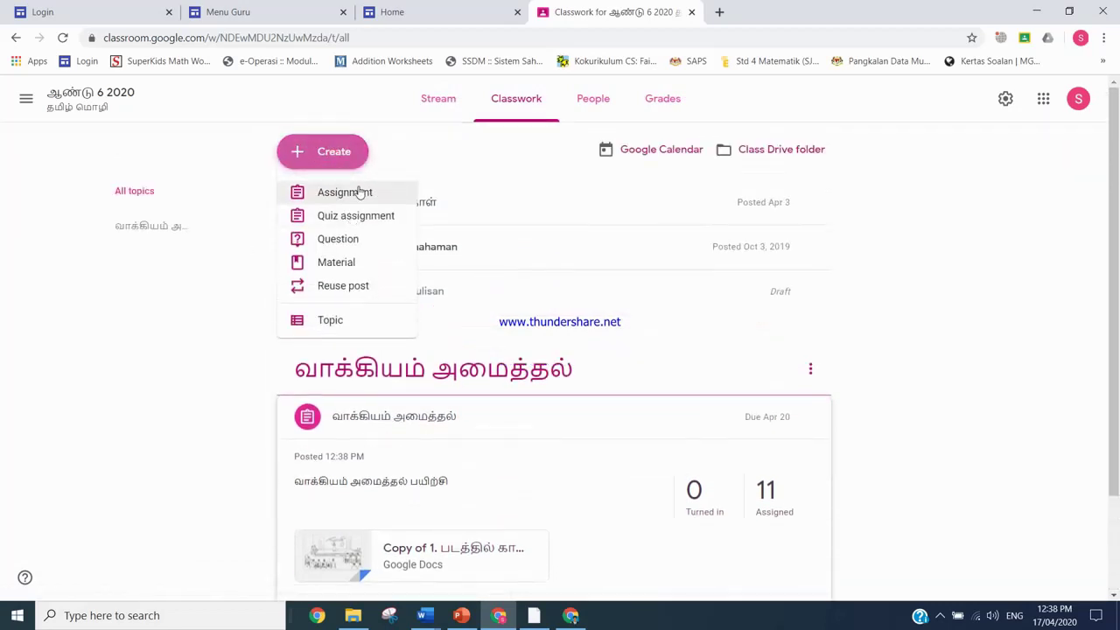
pyautogui.click(357, 216)
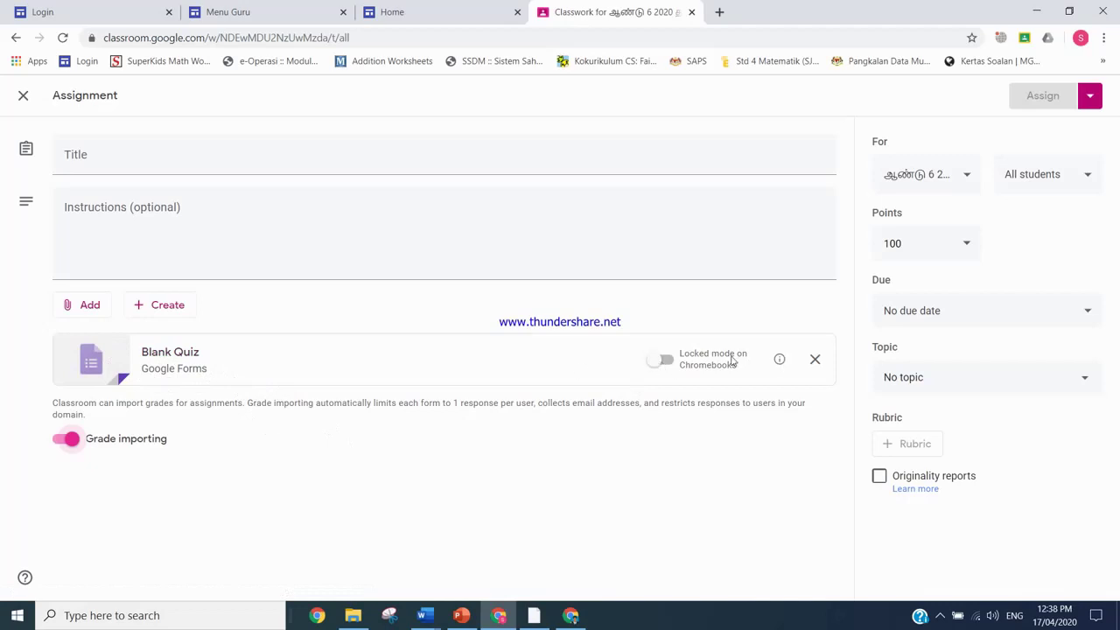
pyautogui.click(117, 350)
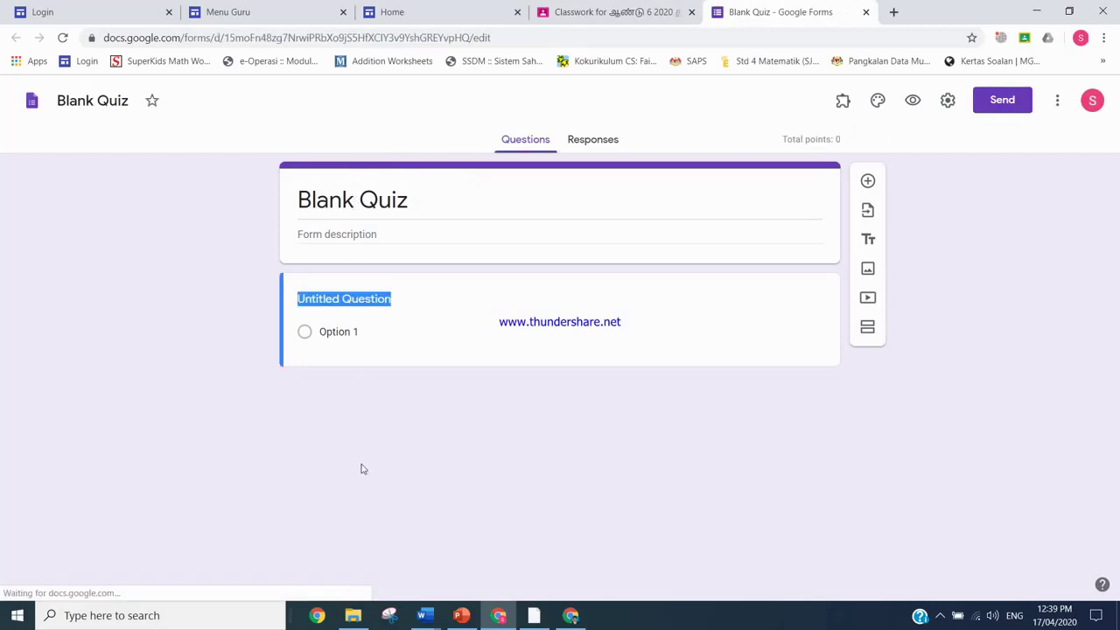
pyautogui.click(865, 12)
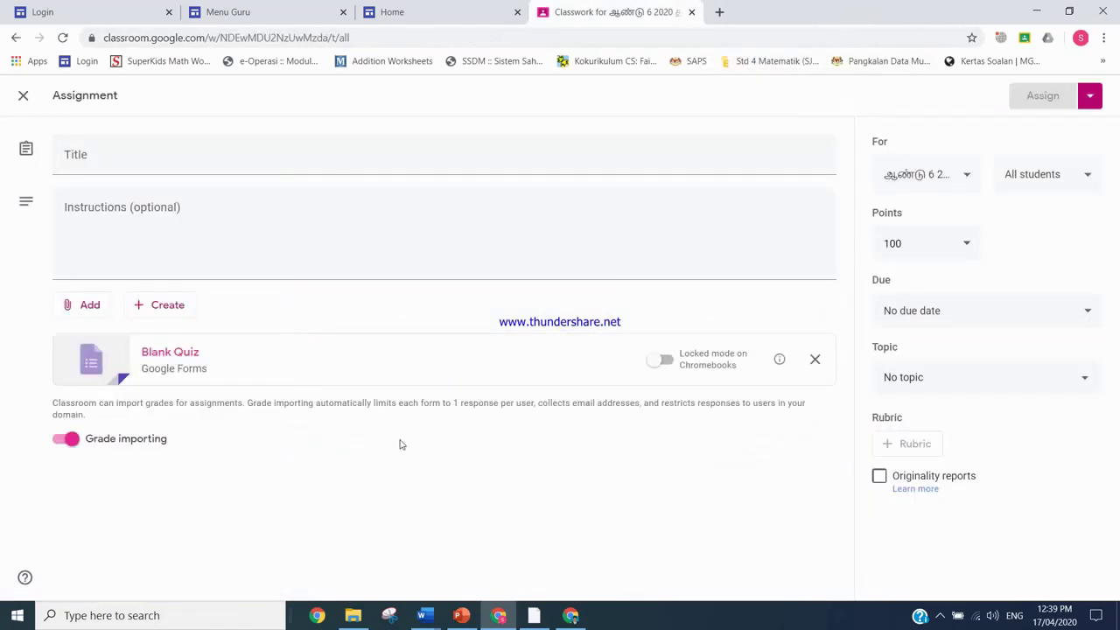
# Replace the Blank Quiz attachment with the Google Drive form "09.04.2020 தமிழ் மொழி ஆண்டு 6".
pyautogui.click(814, 362)
pyautogui.click(90, 307)
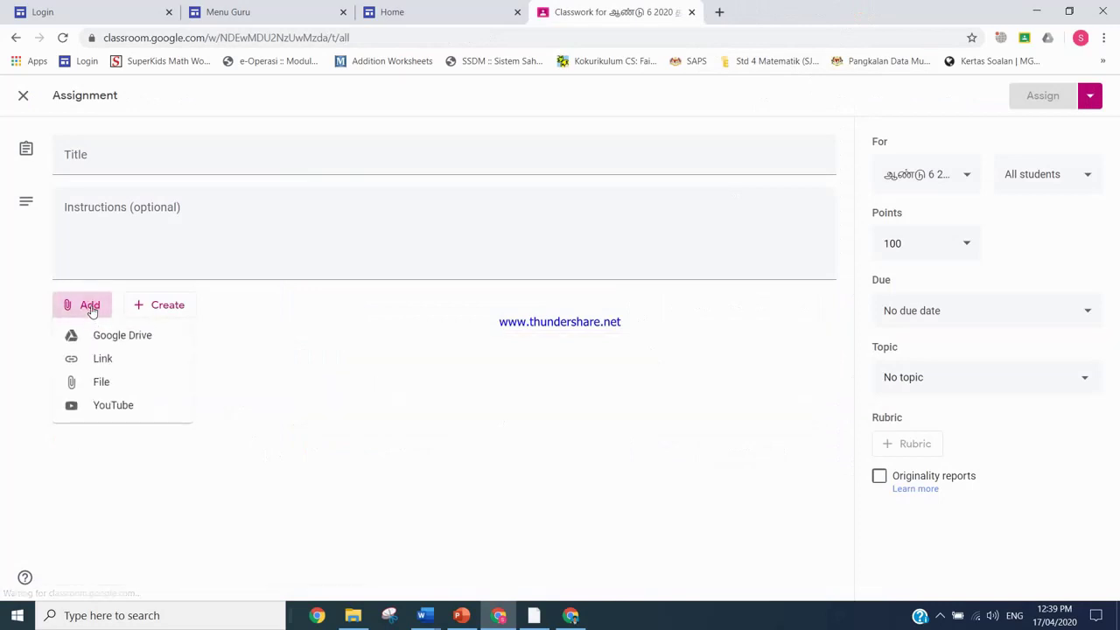
pyautogui.click(125, 337)
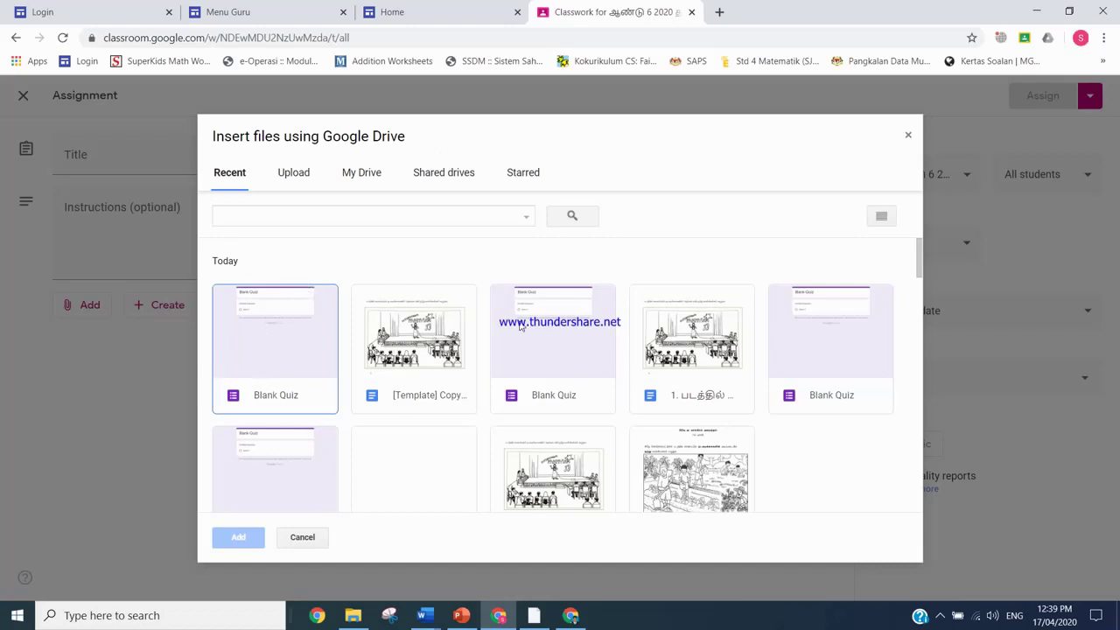
pyautogui.scroll(-3, 661, 373)
pyautogui.scroll(-2, 265, 384)
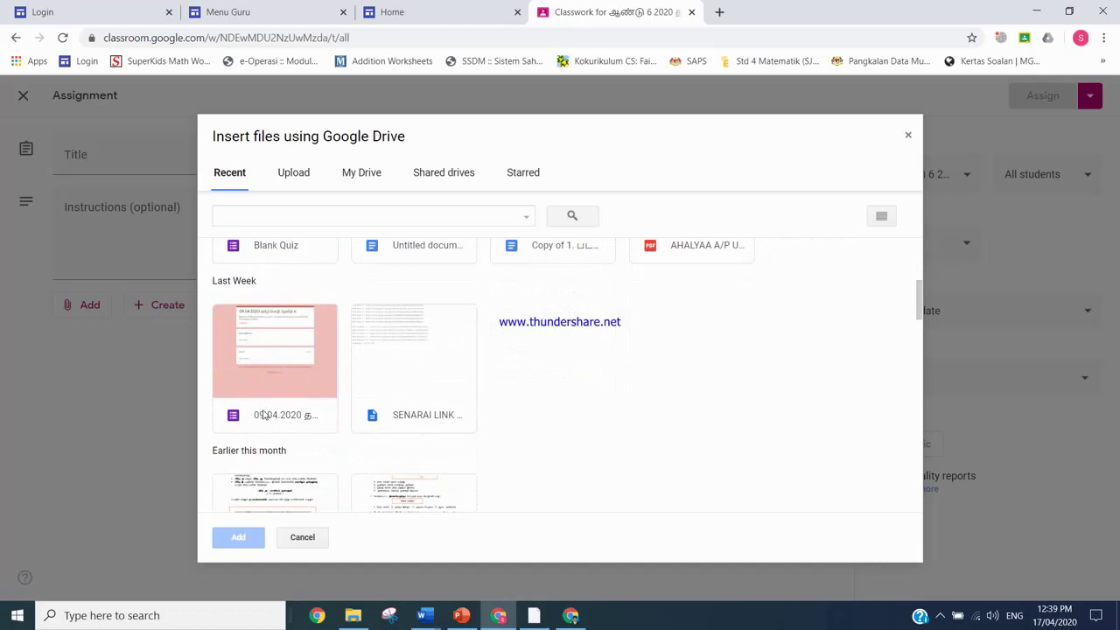
pyautogui.click(294, 344)
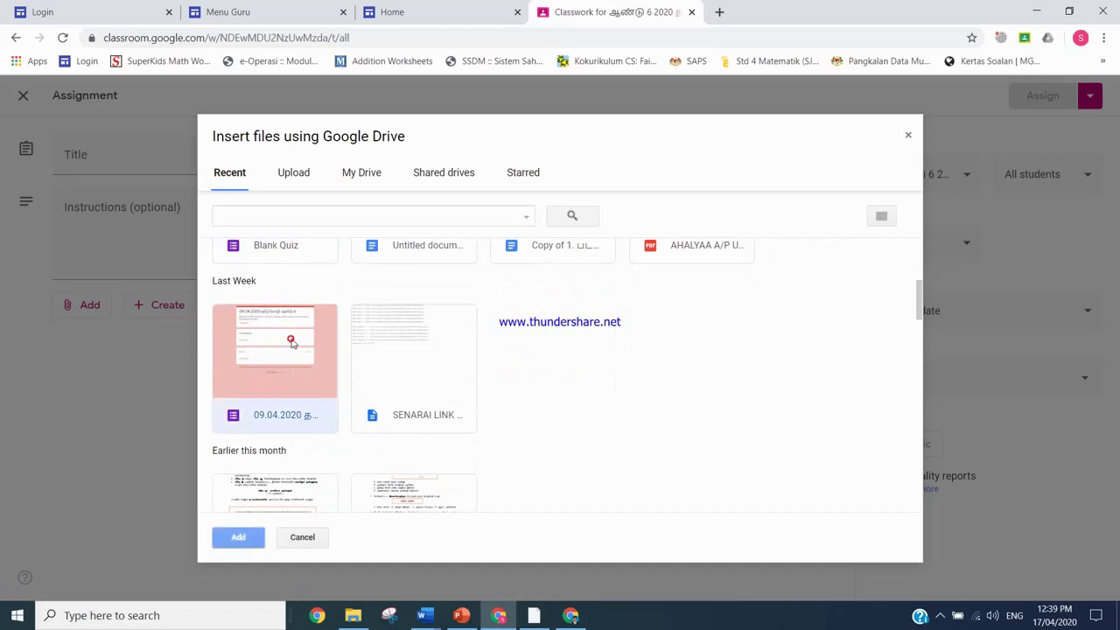
pyautogui.click(252, 537)
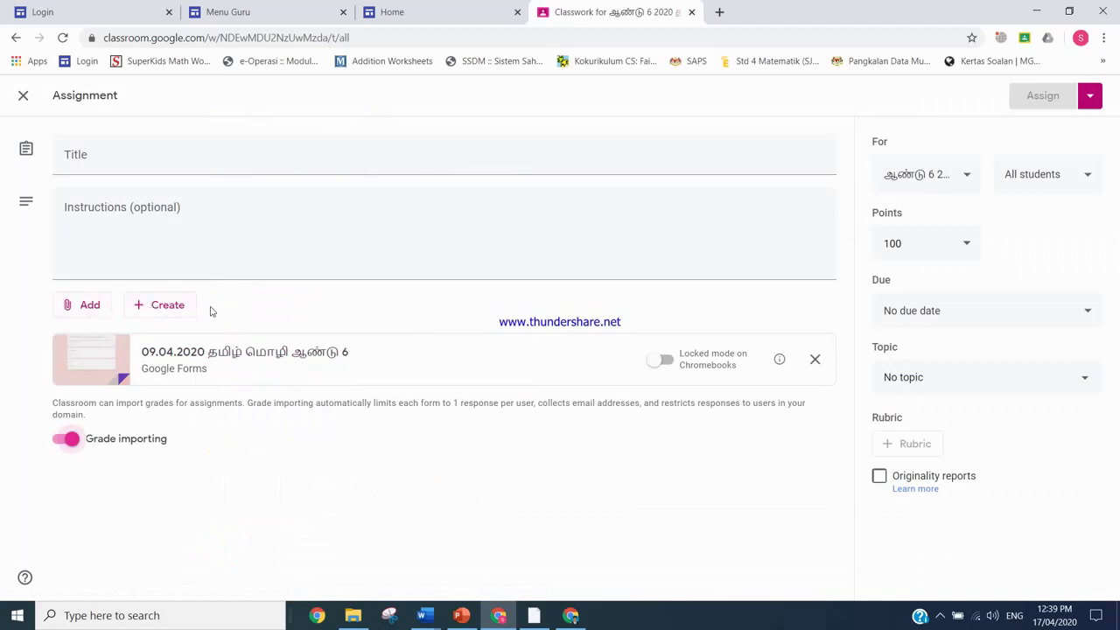
# Check which file types can be created for the quiz assignment, and close it without assigning.
pyautogui.click(176, 312)
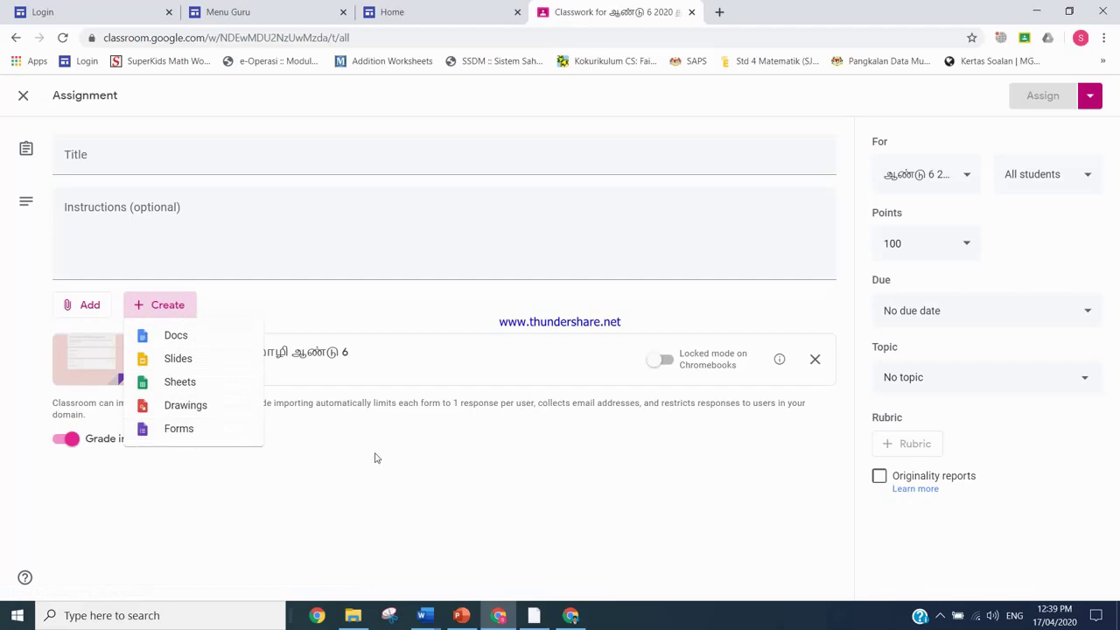
pyautogui.click(312, 464)
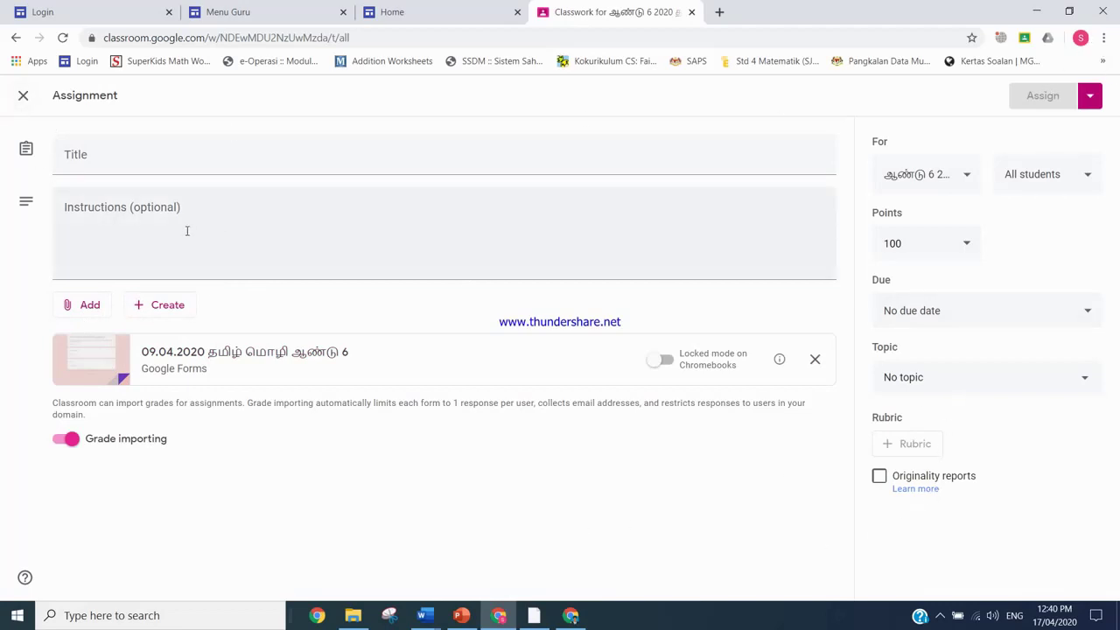
pyautogui.click(24, 98)
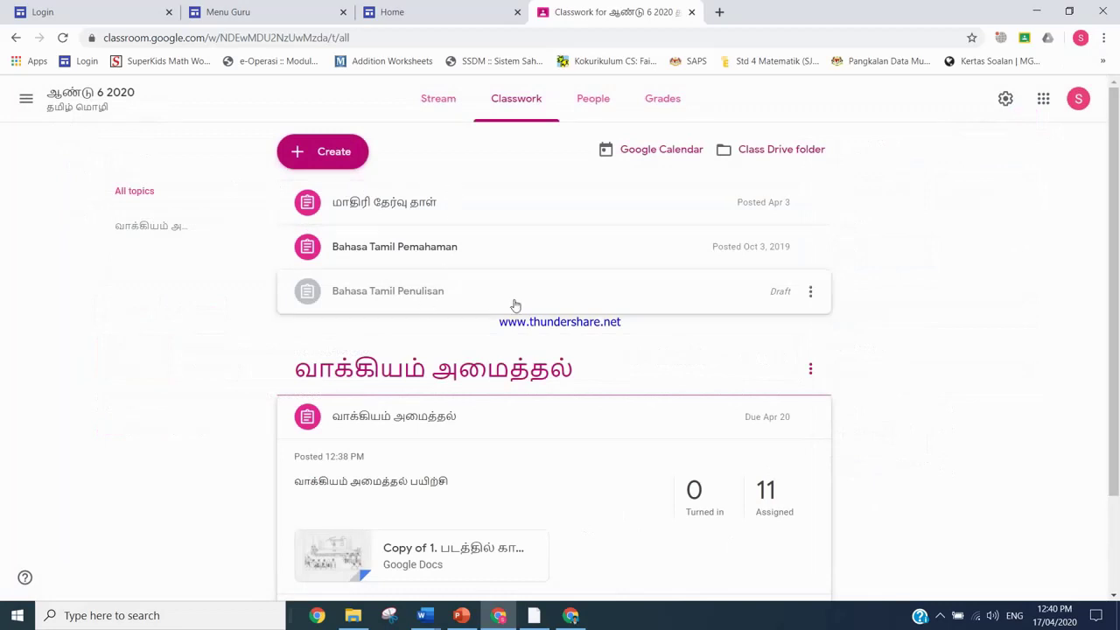
# Examine the answer types and attachment sources offered for a new question, and close it without posting.
pyautogui.click(307, 152)
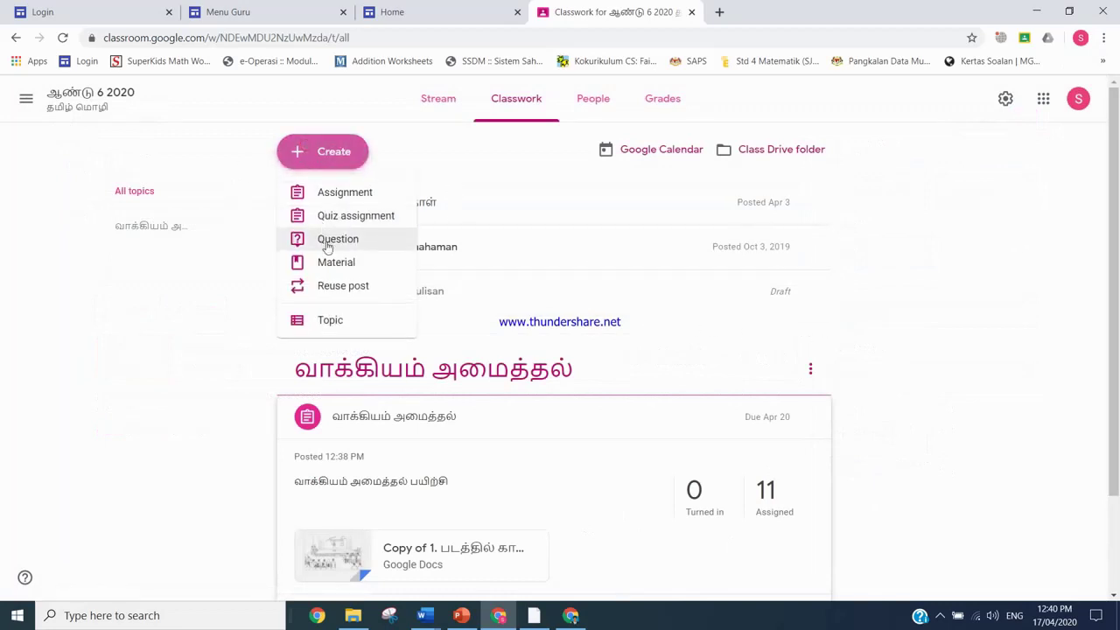
pyautogui.click(326, 242)
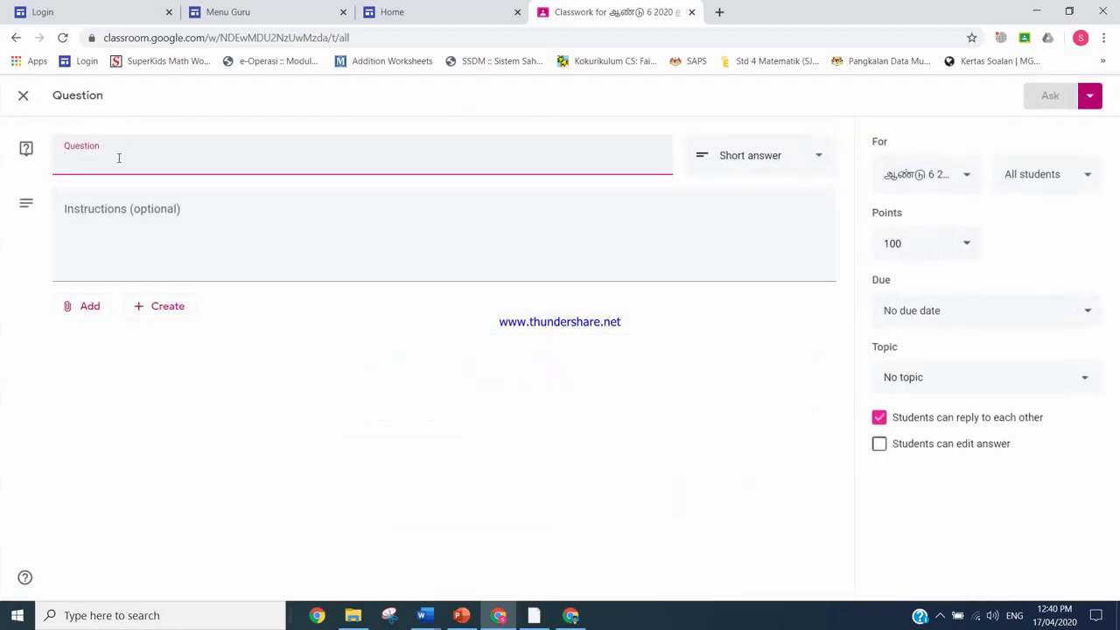
pyautogui.click(821, 158)
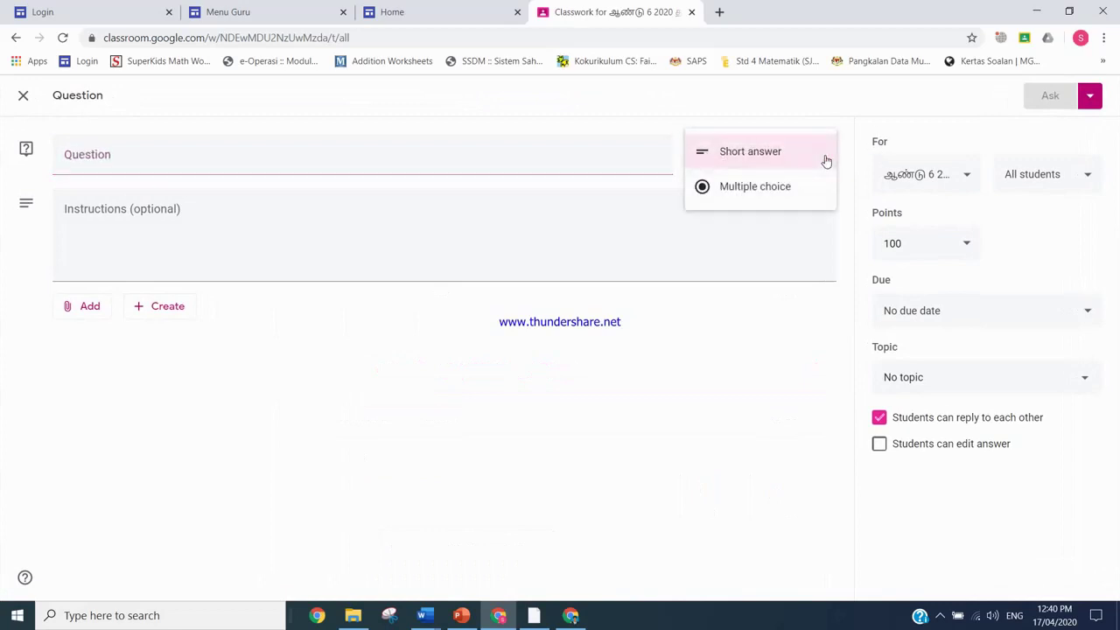
pyautogui.click(298, 317)
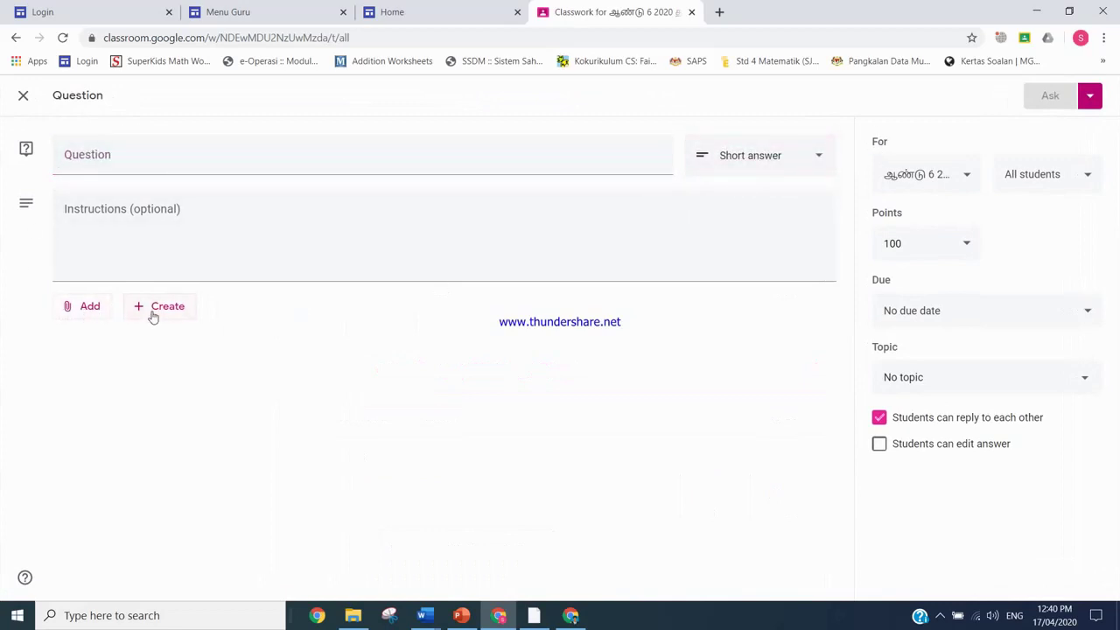
pyautogui.click(56, 314)
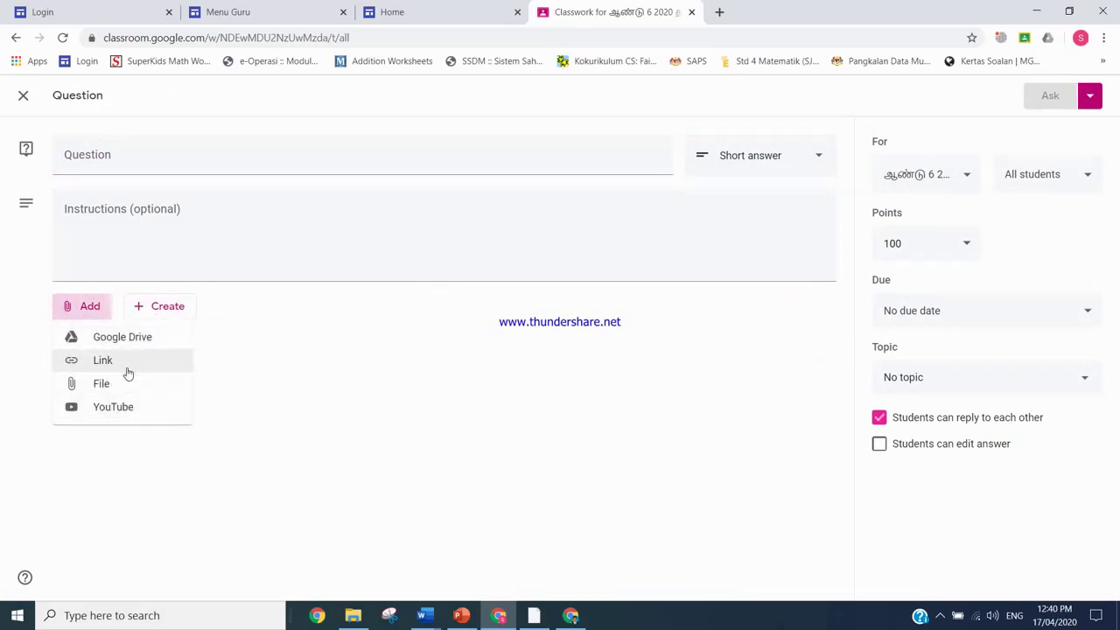
pyautogui.click(335, 353)
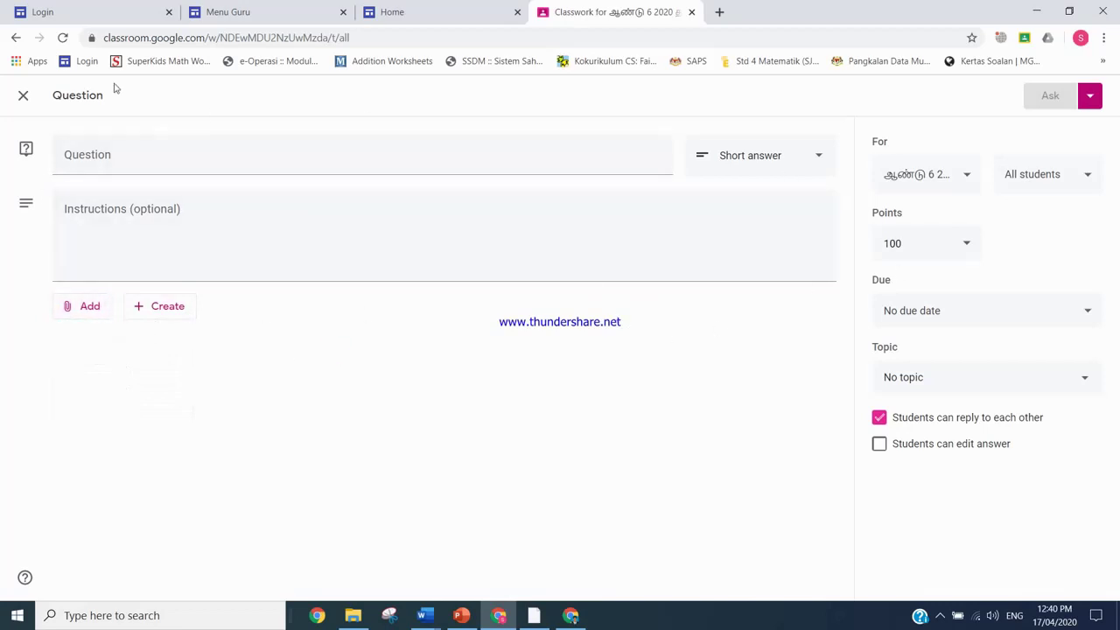
pyautogui.click(23, 95)
pyautogui.click(349, 152)
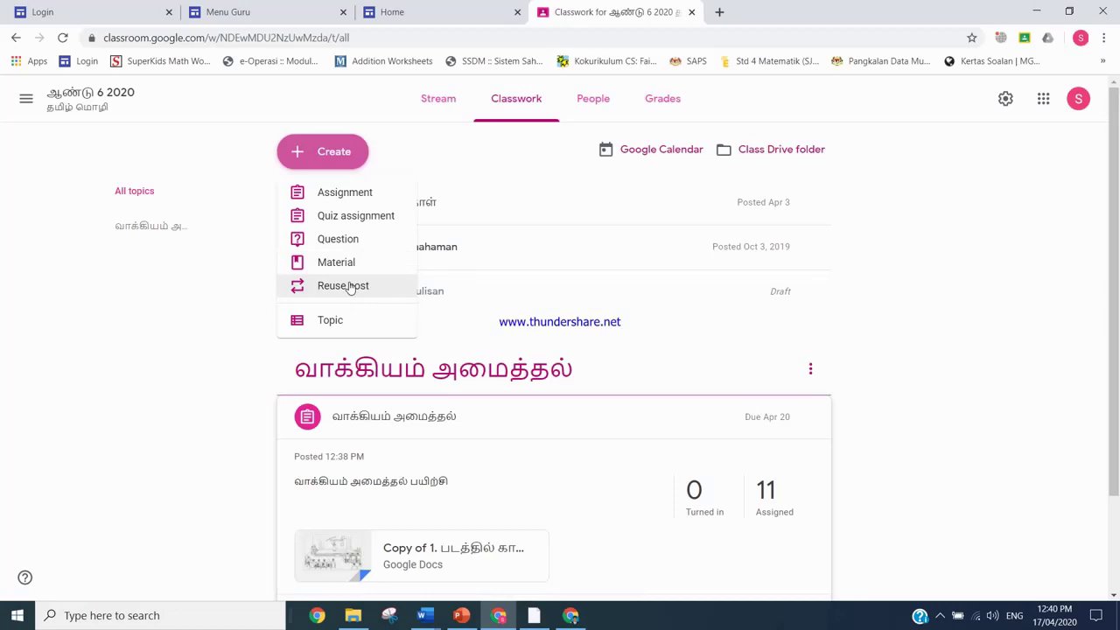
pyautogui.click(1018, 270)
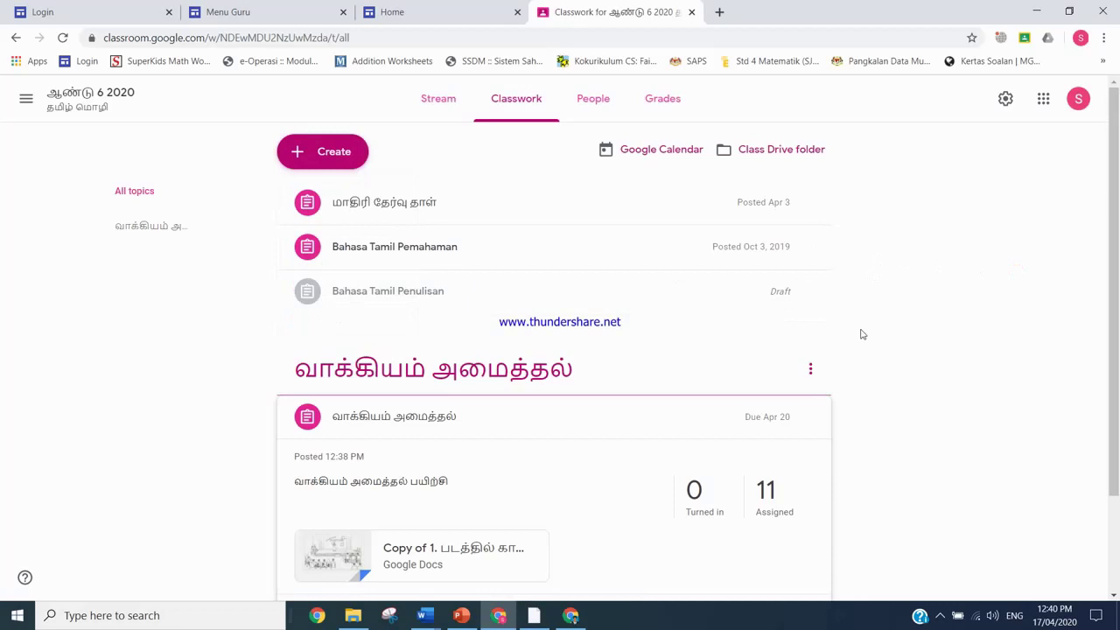